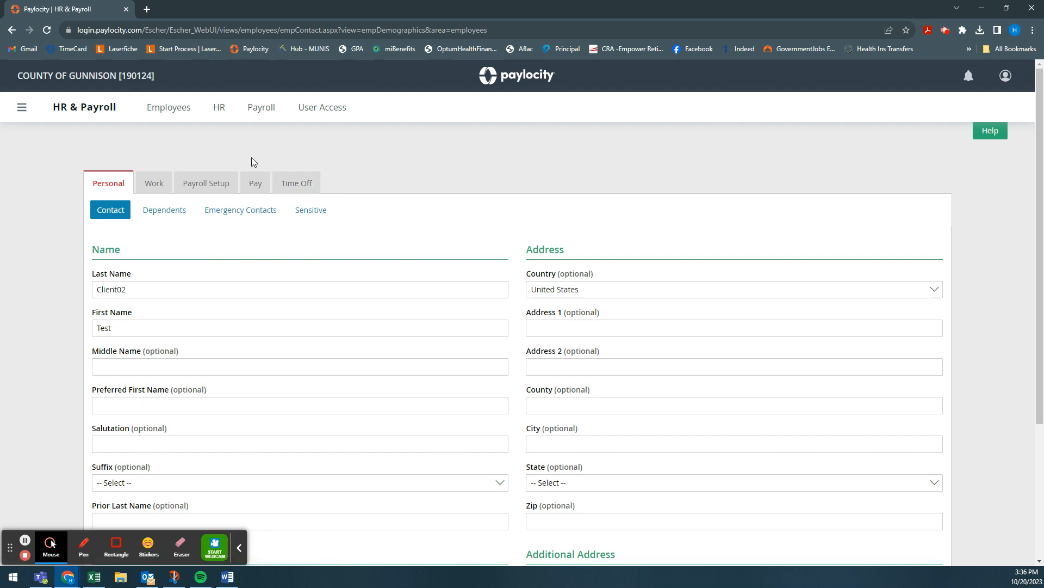
Go to Benefits and start the required Special Enrollment, proceeding from the welcome page to the family section.
left_click(22, 109)
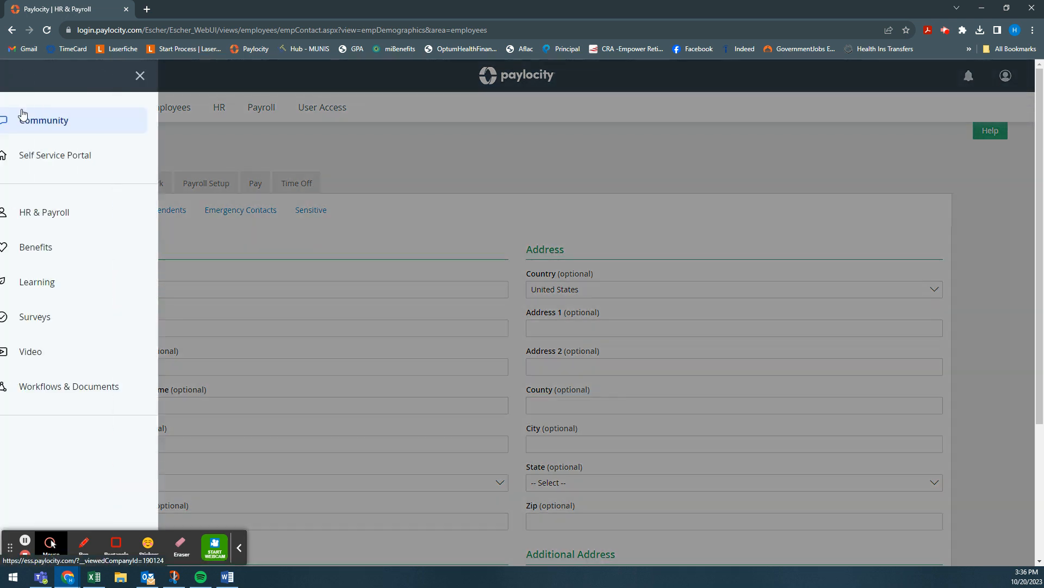
left_click(104, 249)
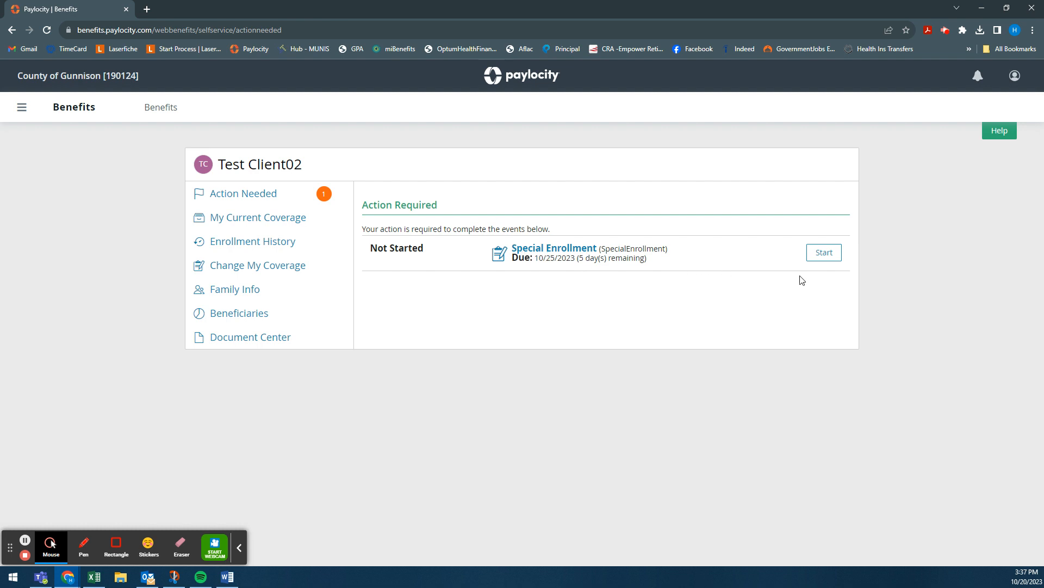
left_click(826, 255)
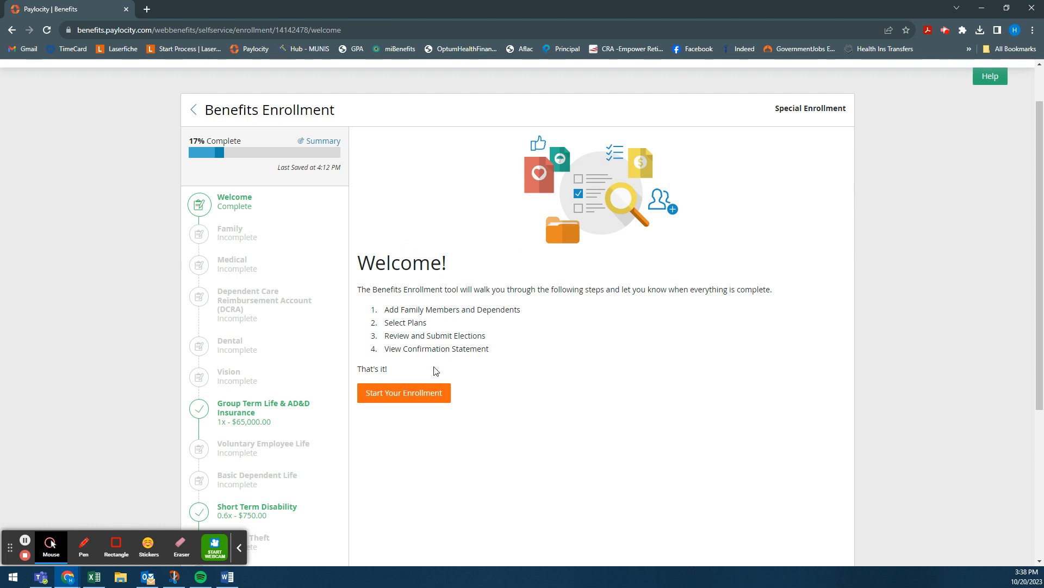
left_click(411, 399)
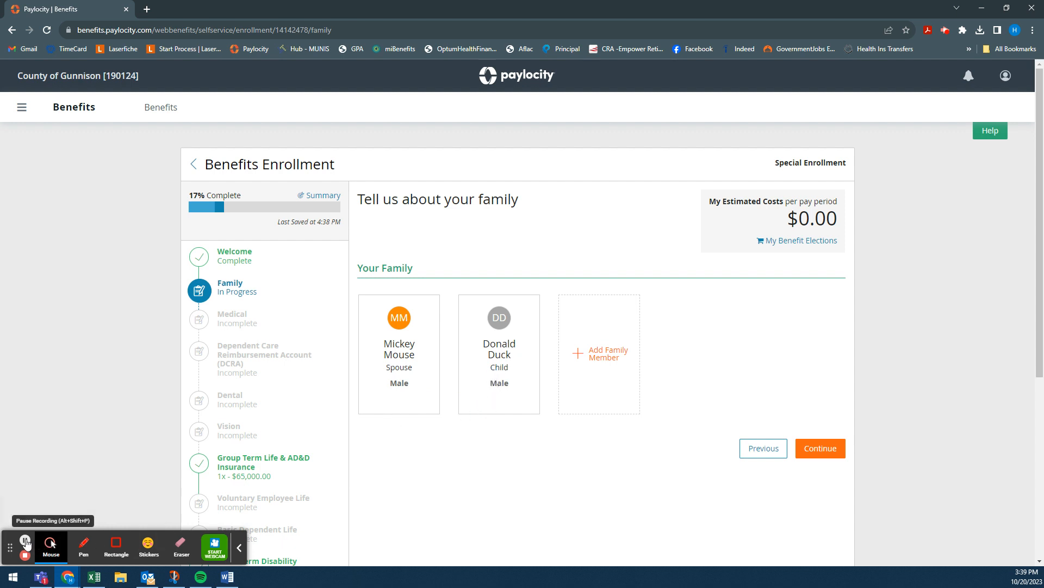
Review the fields required for adding a new family member, then close the form without saving.
left_click(597, 389)
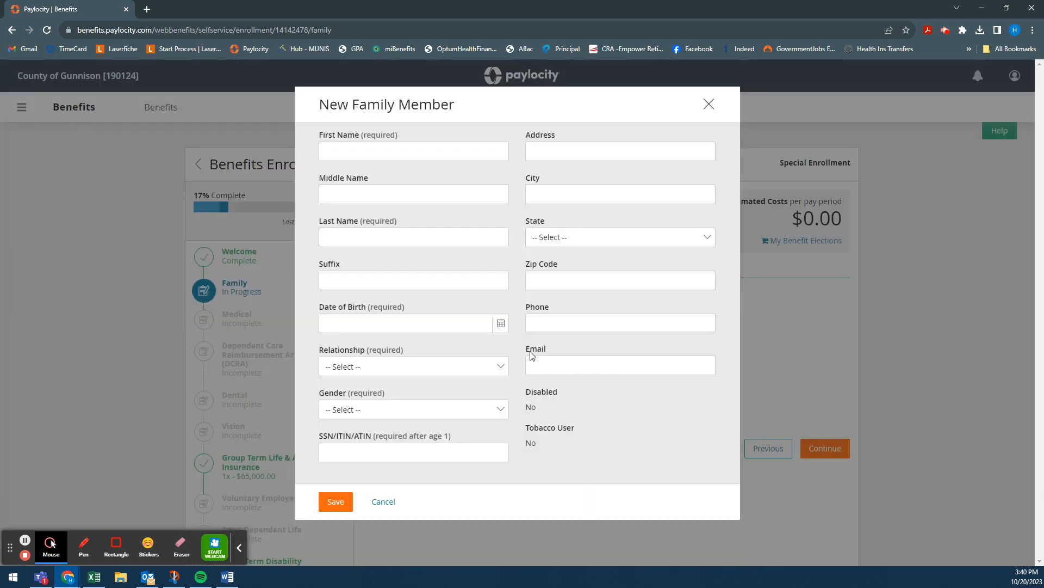
left_click_drag(359, 138, 403, 140)
left_click(387, 501)
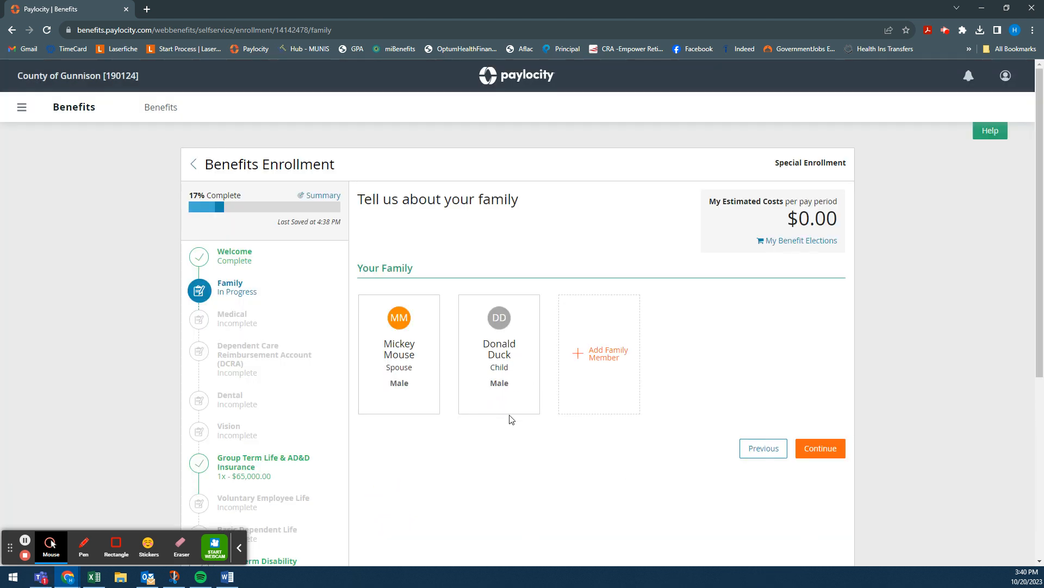
Proceed from the family section to Medical and include both the spouse and the child in the coverage.
left_click(820, 454)
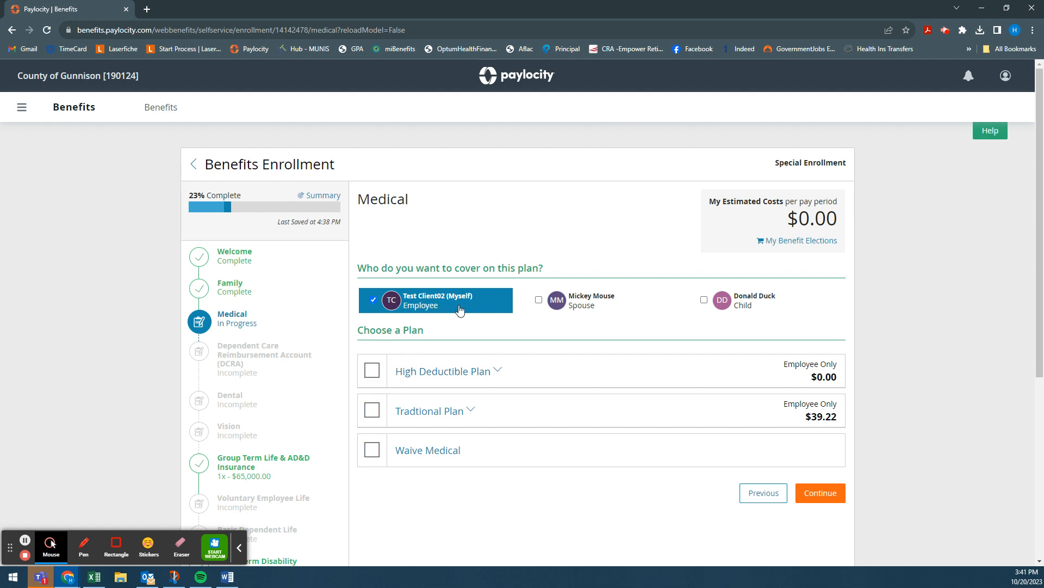
left_click(583, 311)
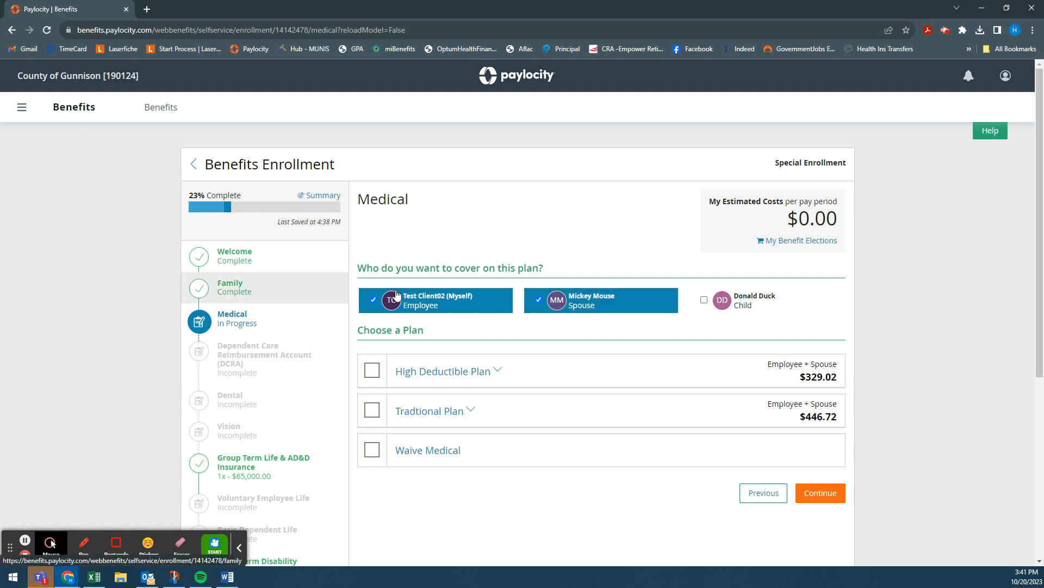
left_click(625, 299)
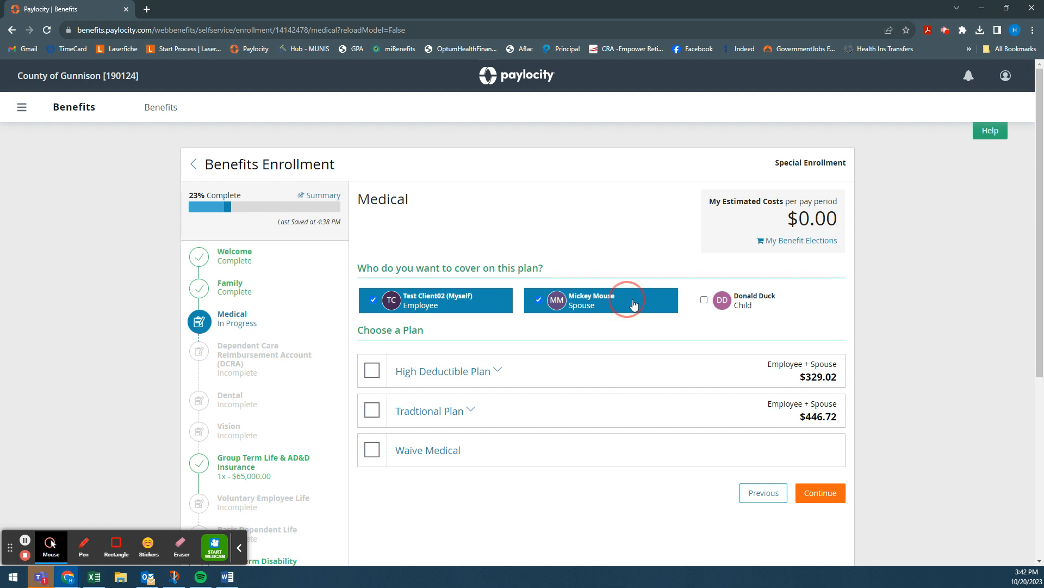
left_click(733, 295)
left_click(590, 308)
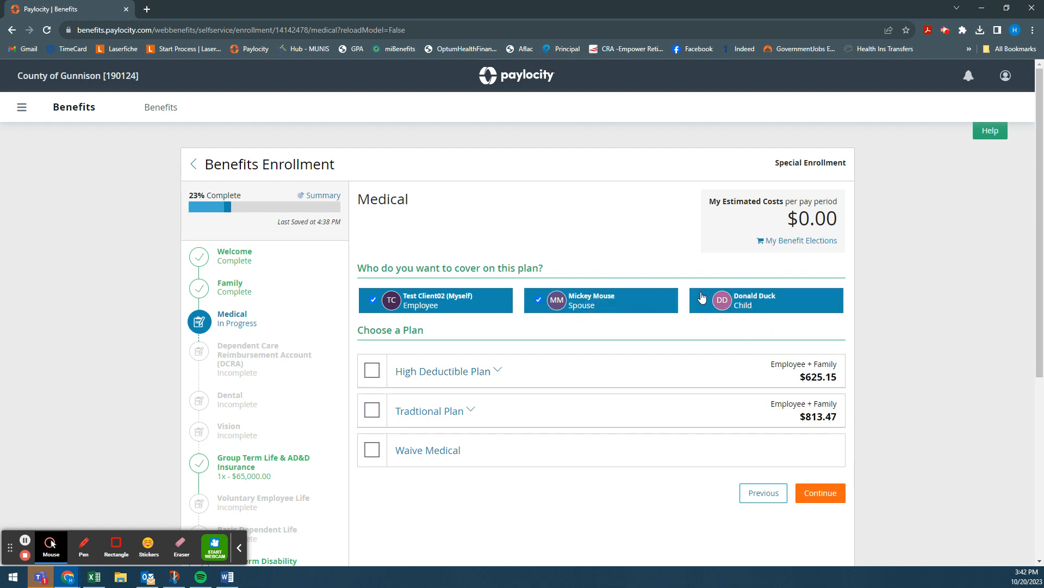
left_click(632, 300)
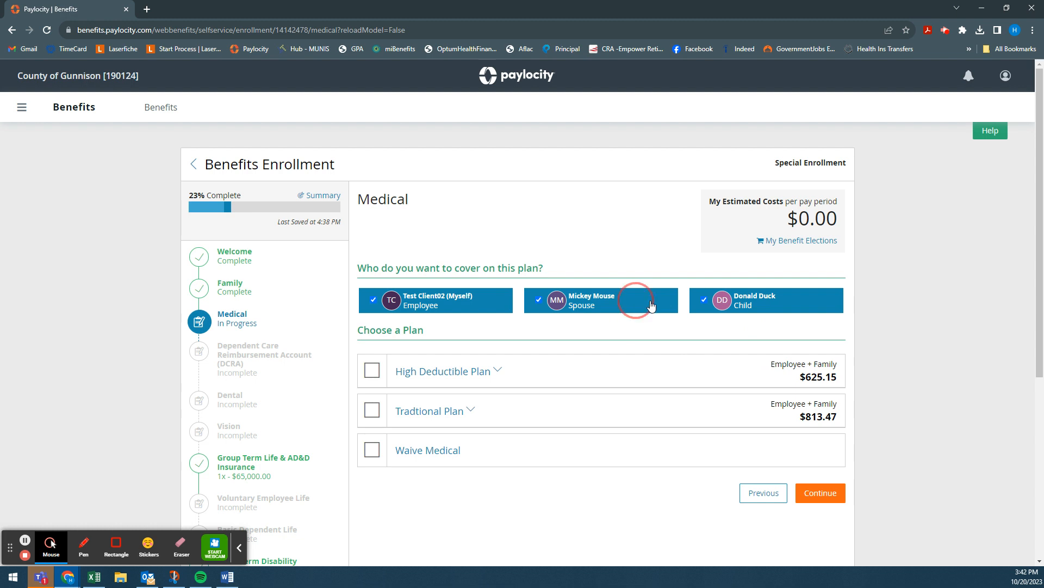
left_click(603, 312)
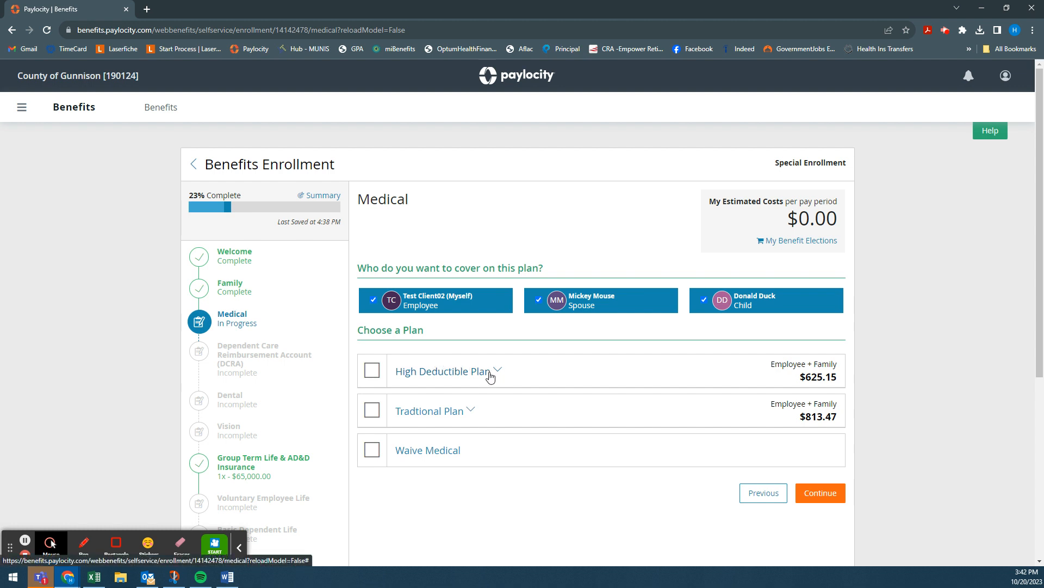
Compare the High Deductible and Traditional medical plans, leaving the High Deductible Plan selected.
left_click(372, 370)
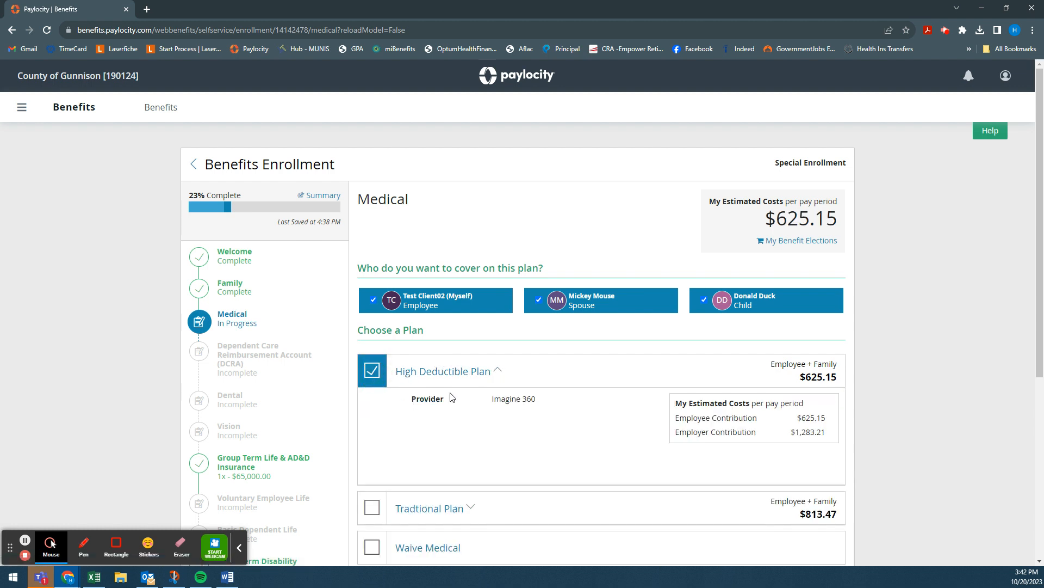
scroll(611, 381, "down", 2)
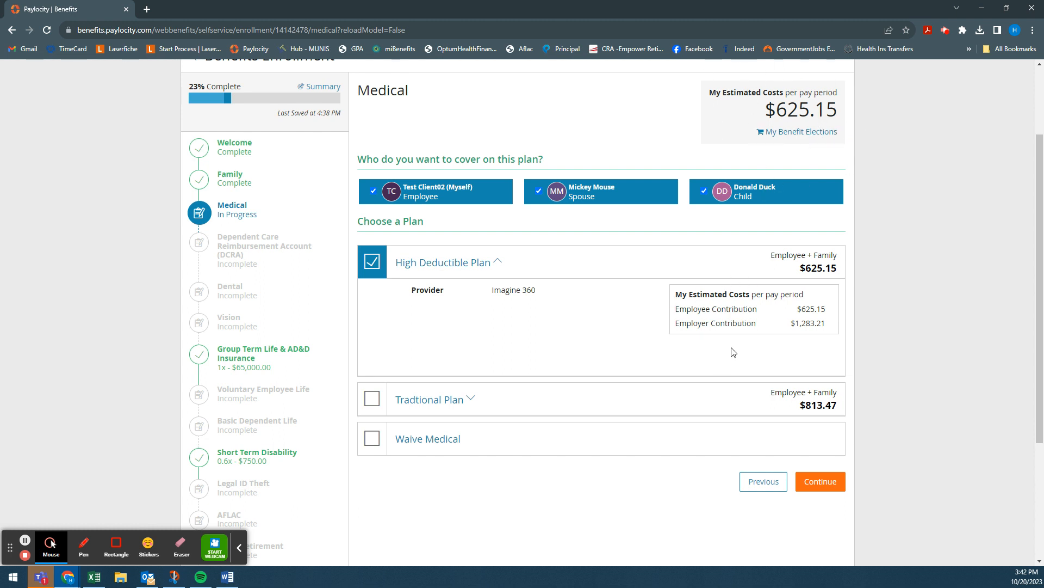
left_click(372, 398)
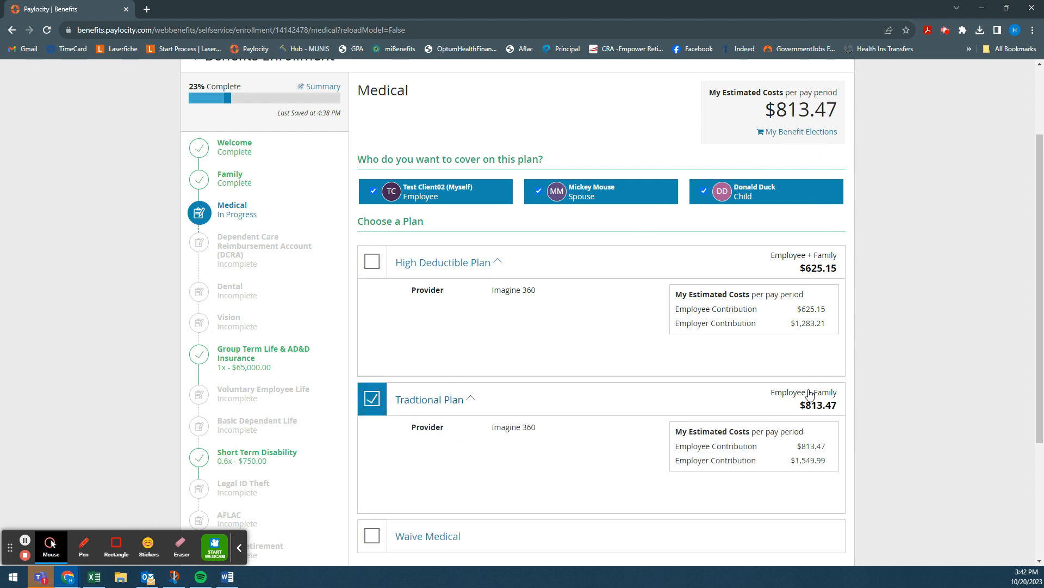
left_click(374, 264)
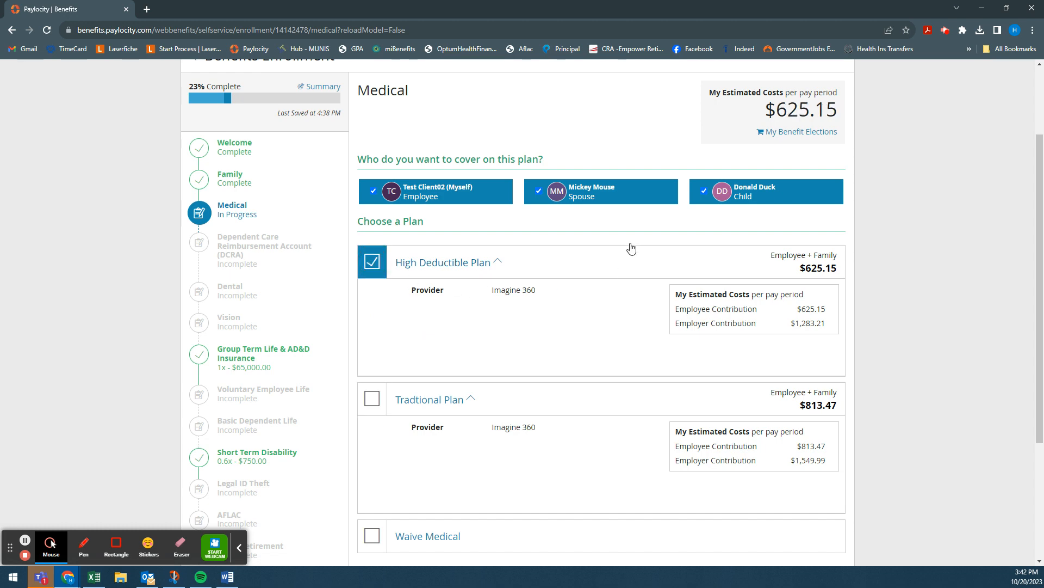
scroll(628, 245, "up", 1)
scroll(631, 250, "down", 3)
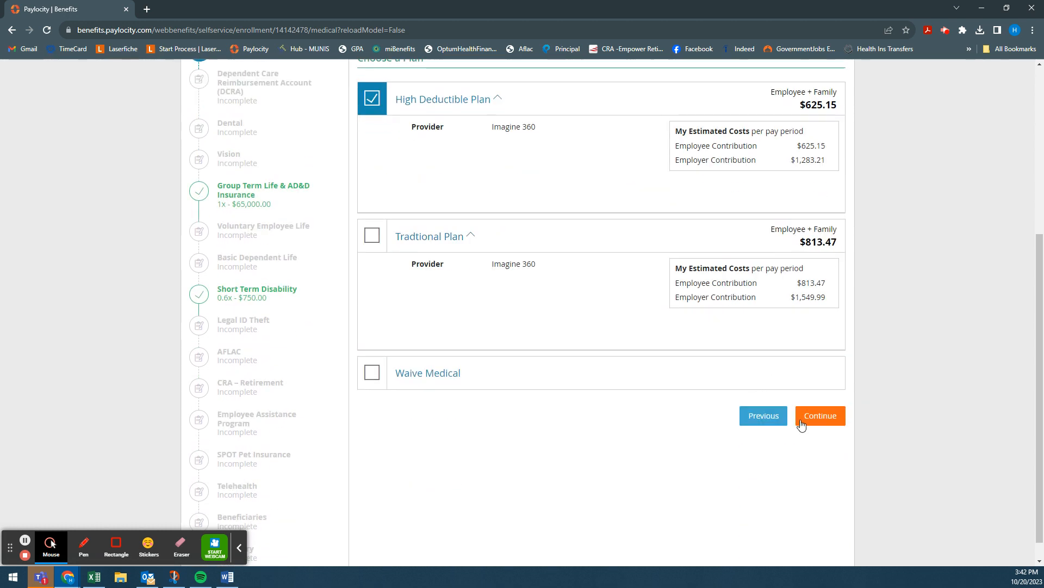
scroll(824, 430, "up", 1)
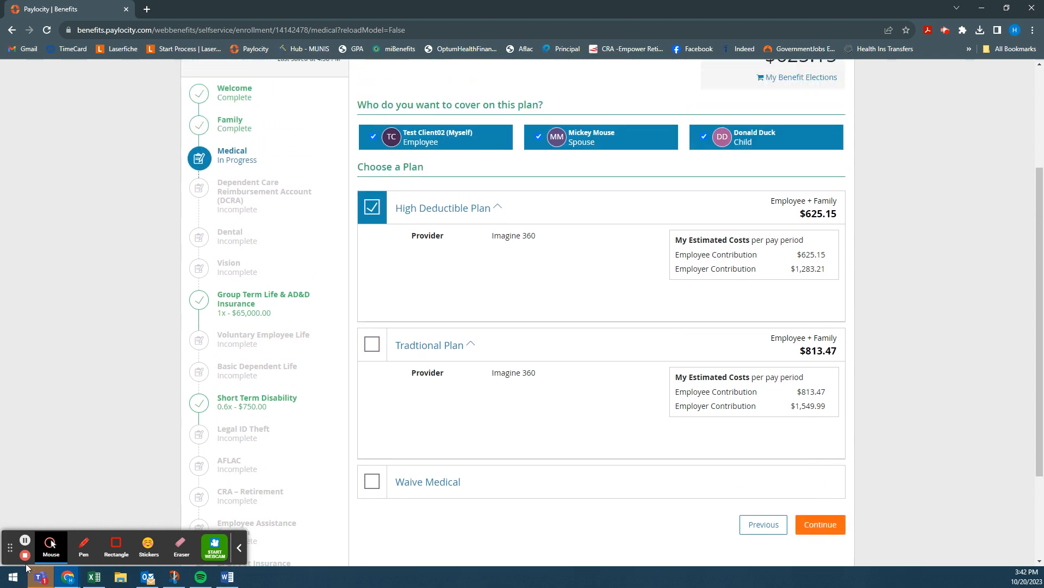
left_click(25, 540)
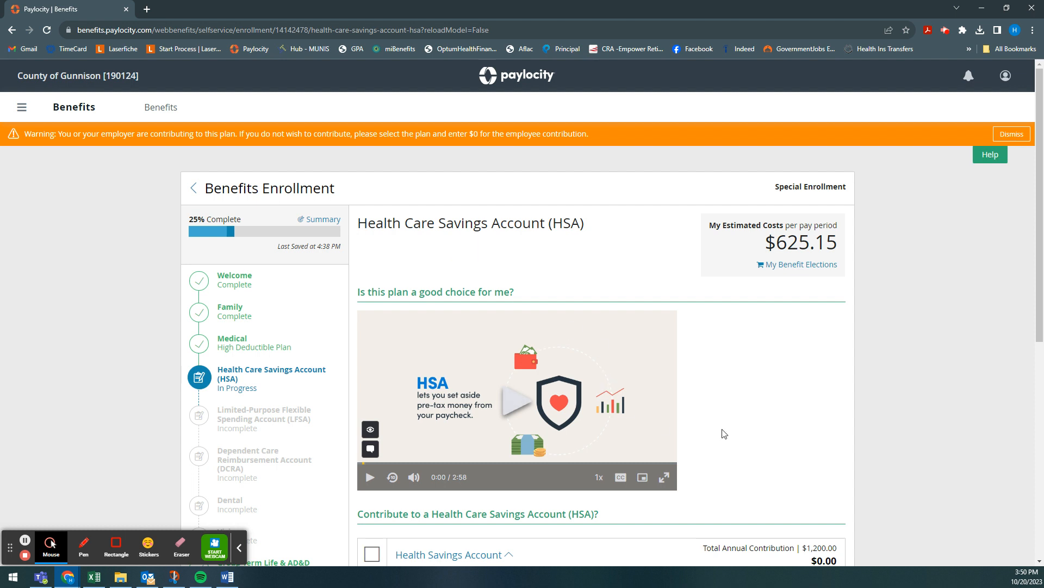
Elect the Health Savings Account and set the employee contribution per pay period to $50.
scroll(720, 405, "down", 1)
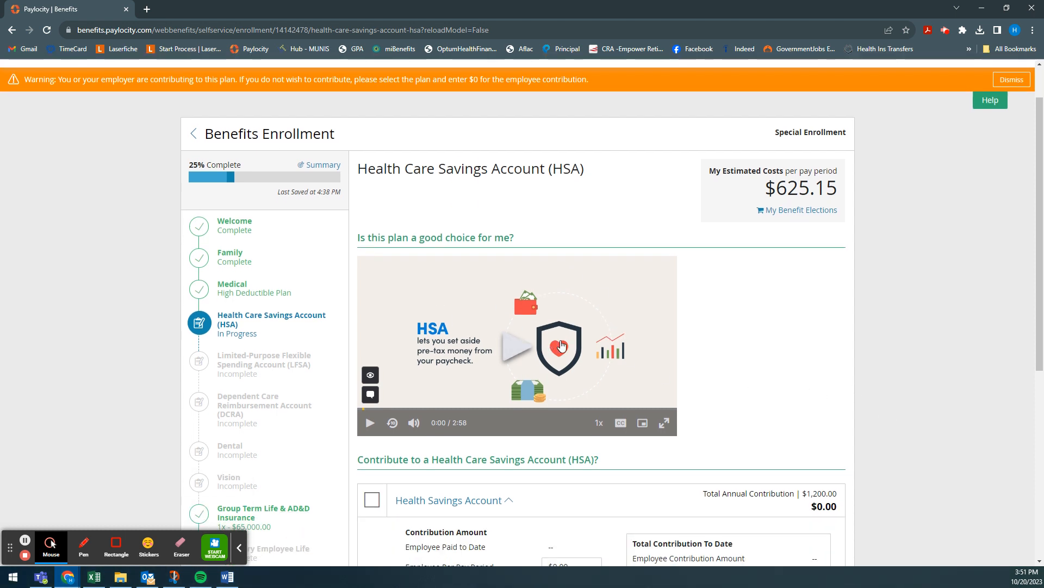
scroll(582, 354, "down", 1)
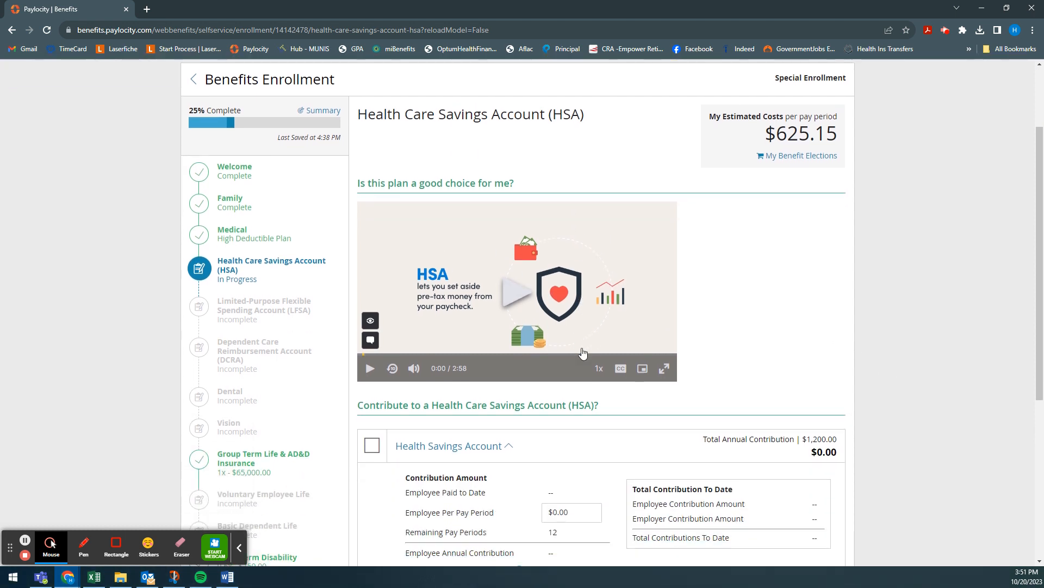
scroll(583, 353, "down", 3)
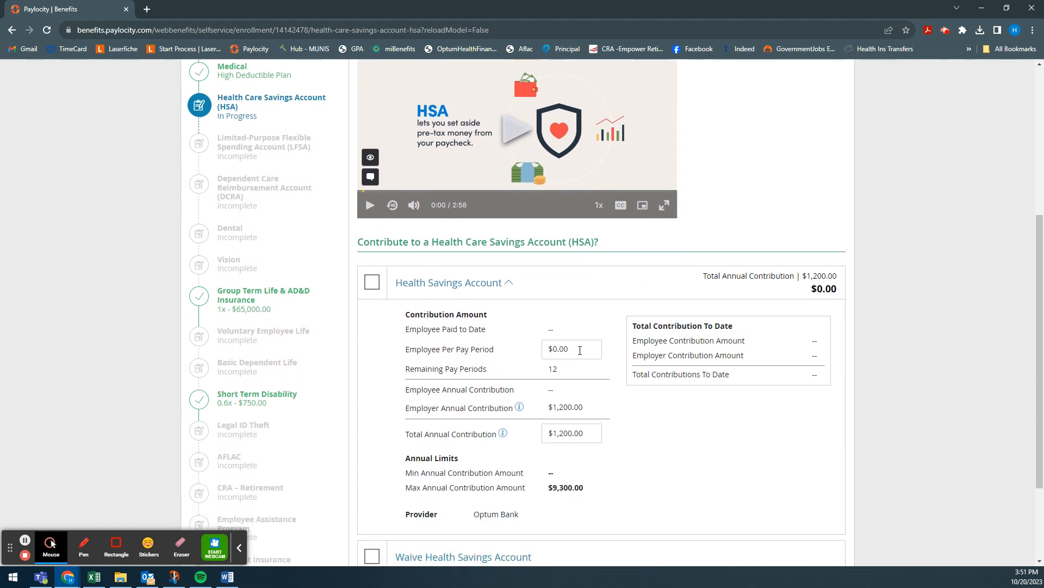
left_click(381, 287)
scroll(430, 423, "down", 2)
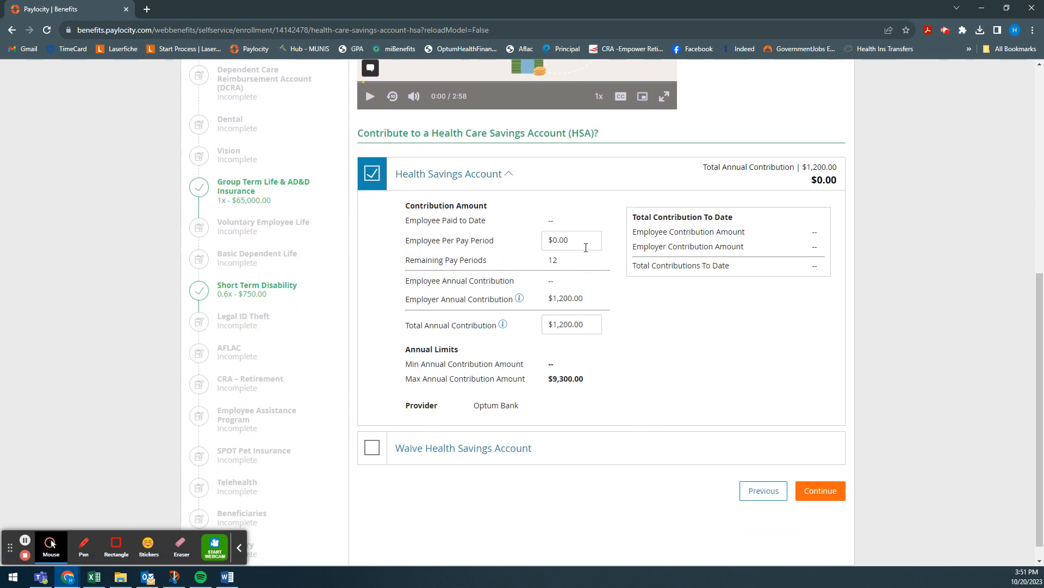
left_click_drag(583, 240, 563, 247)
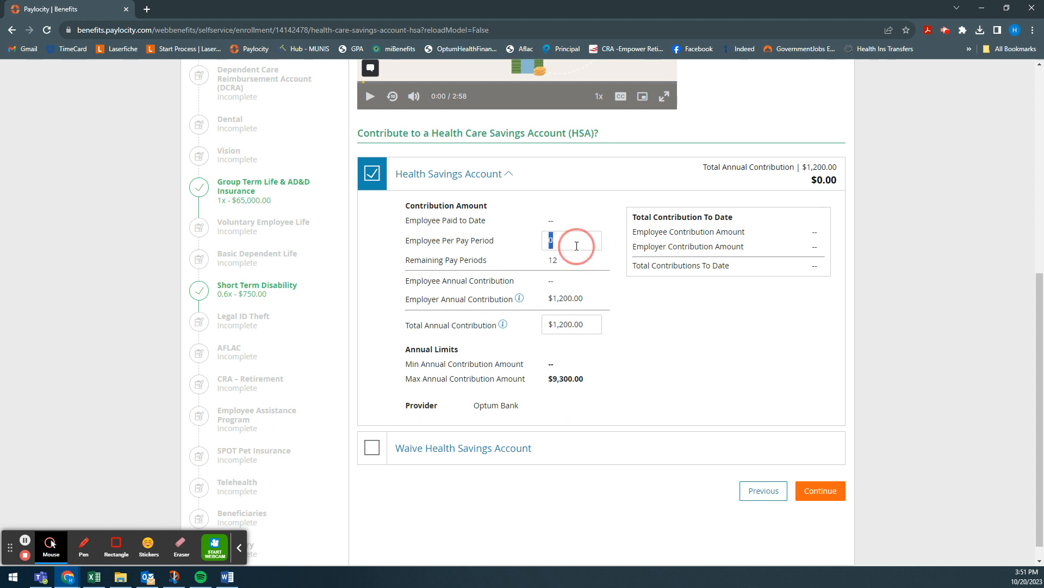
type("50")
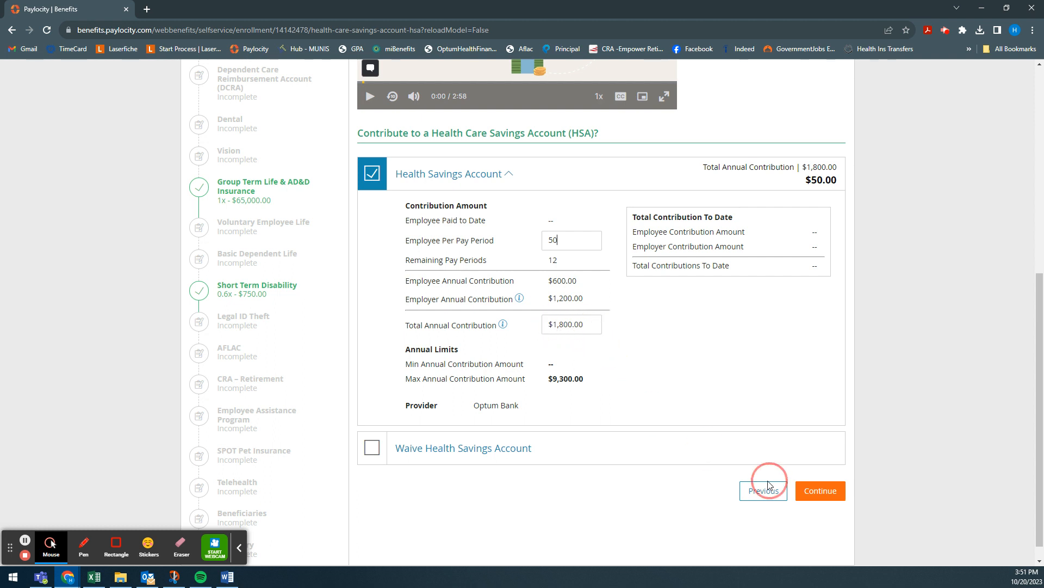
scroll(821, 497, "up", 2)
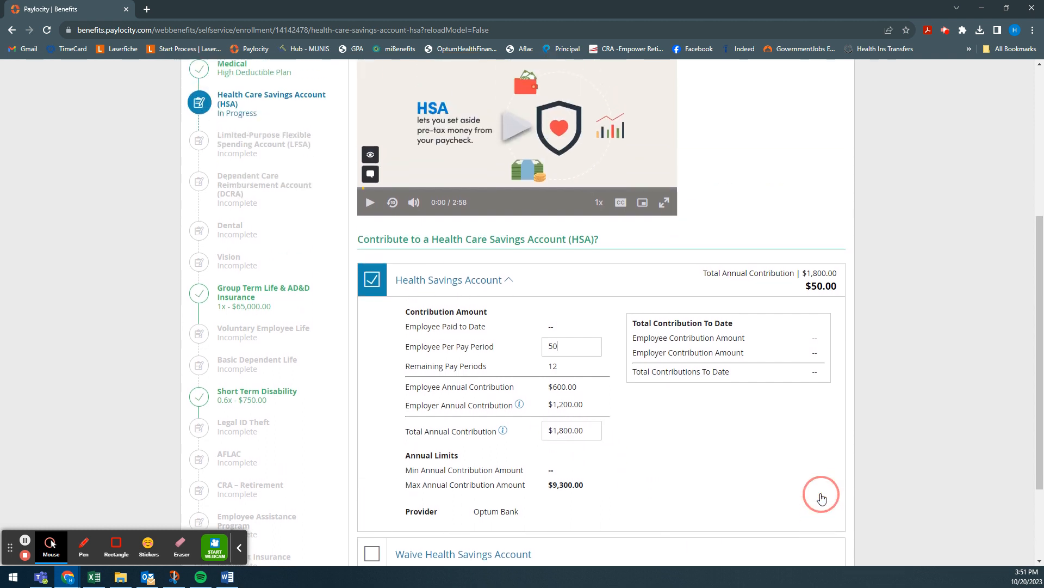
left_click(26, 540)
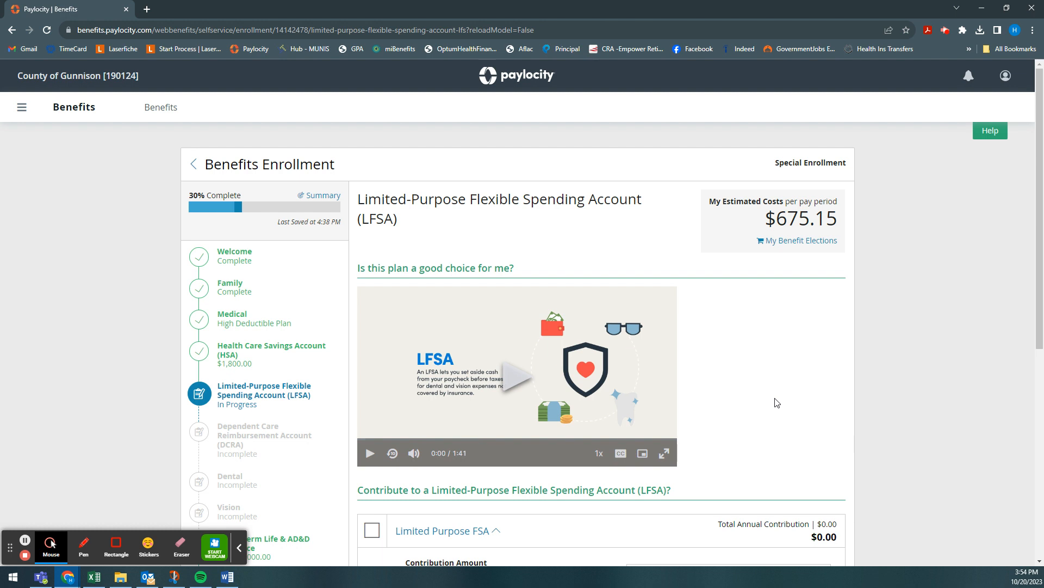
Waive the Limited FSA in the Limited-Purpose Flexible Spending Account section.
scroll(777, 403, "down", 5)
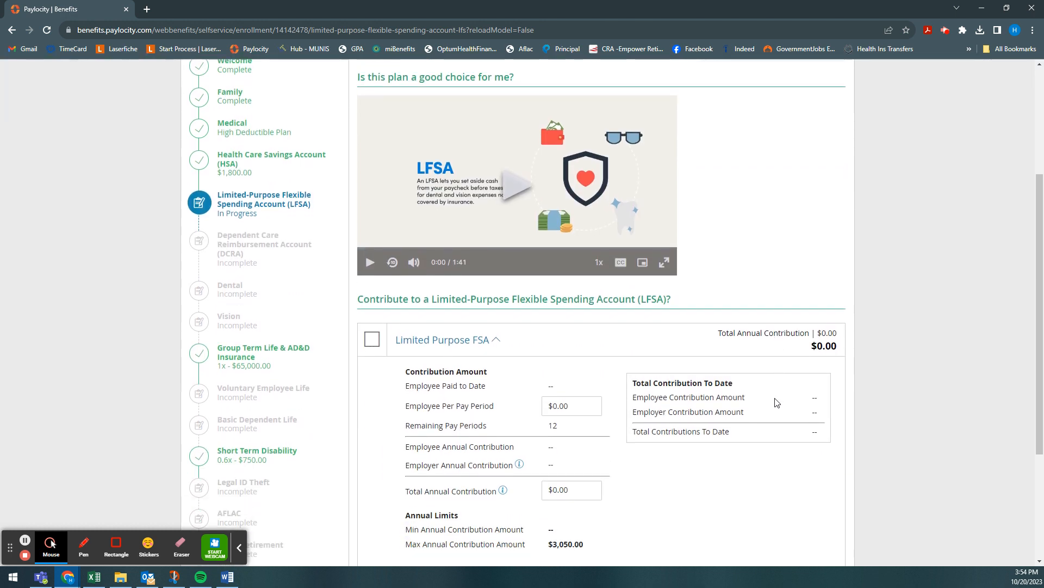
scroll(777, 403, "down", 1)
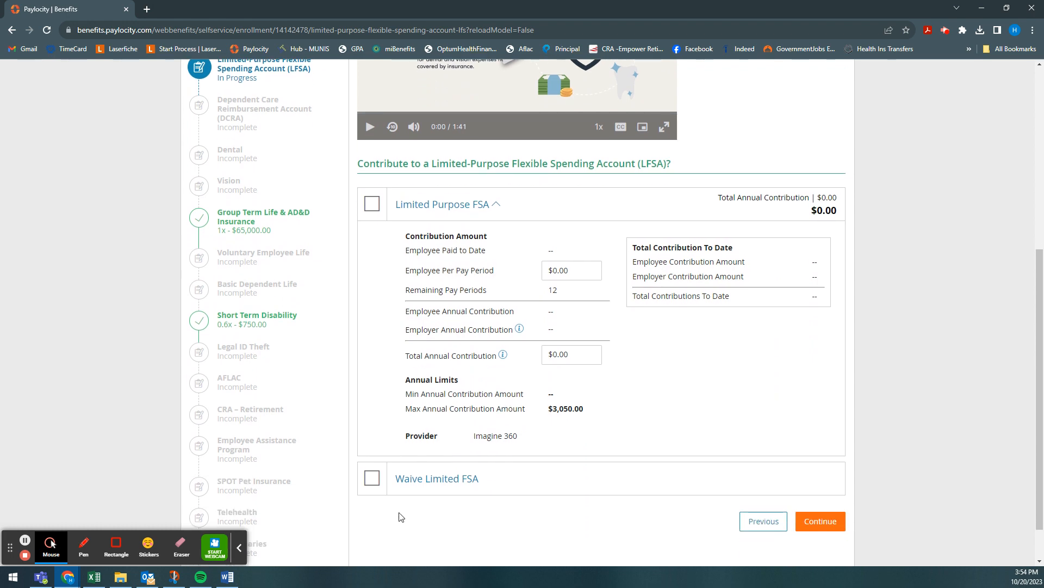
left_click(396, 478)
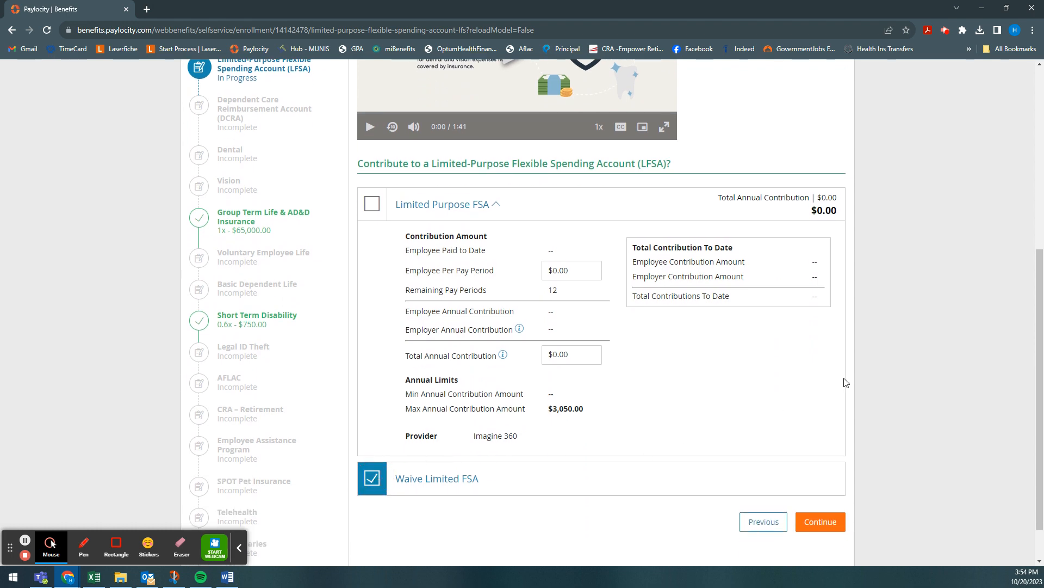
scroll(846, 382, "up", 5)
scroll(846, 381, "down", 2)
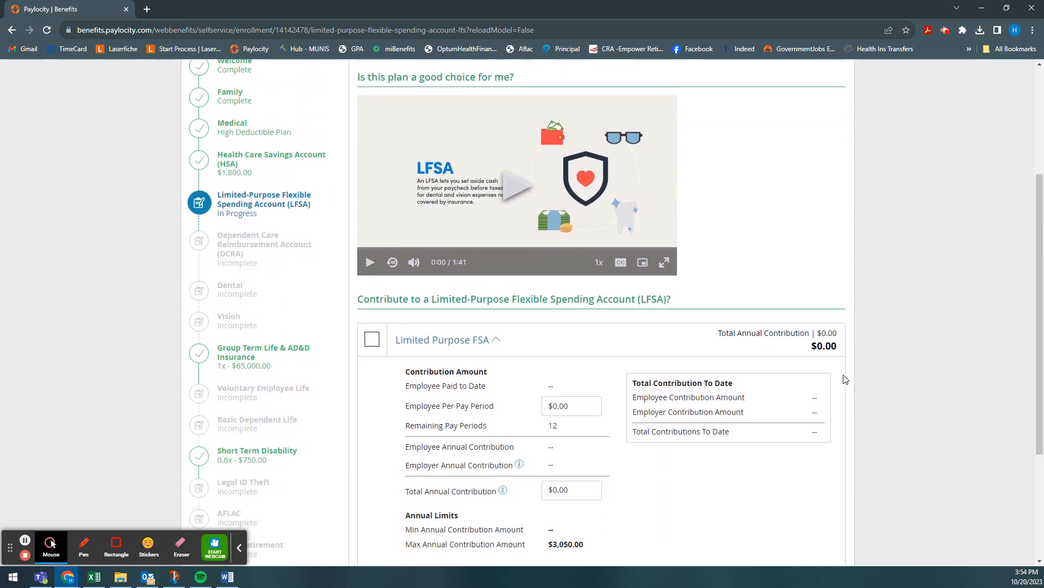
scroll(846, 379, "down", 2)
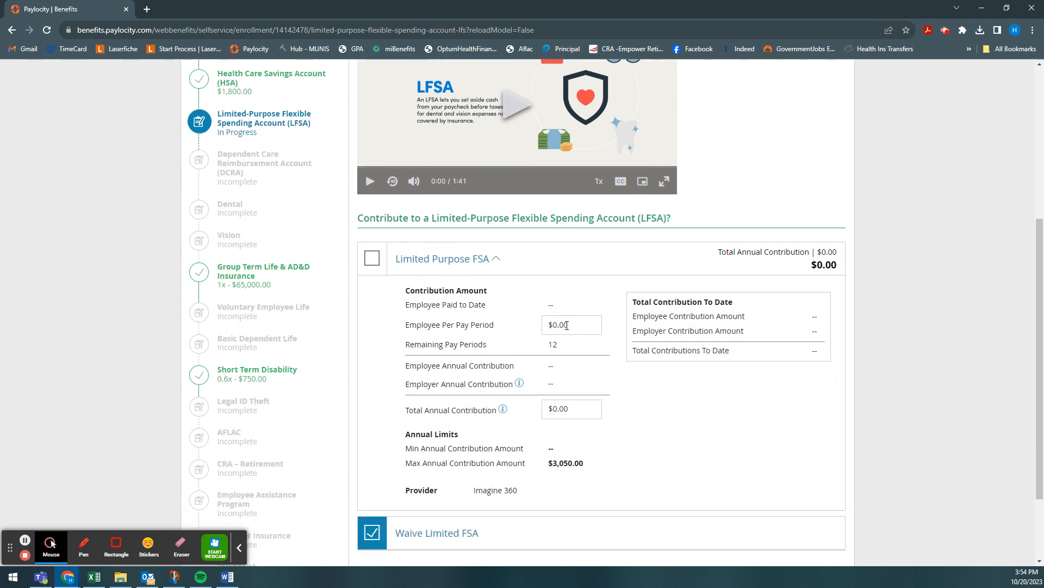
scroll(599, 341, "down", 3)
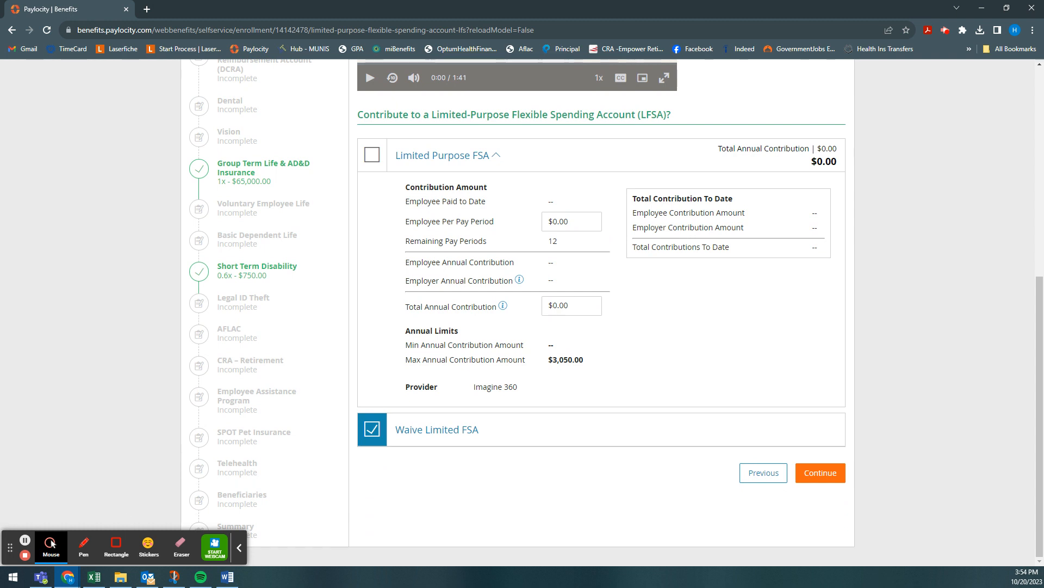
left_click(25, 540)
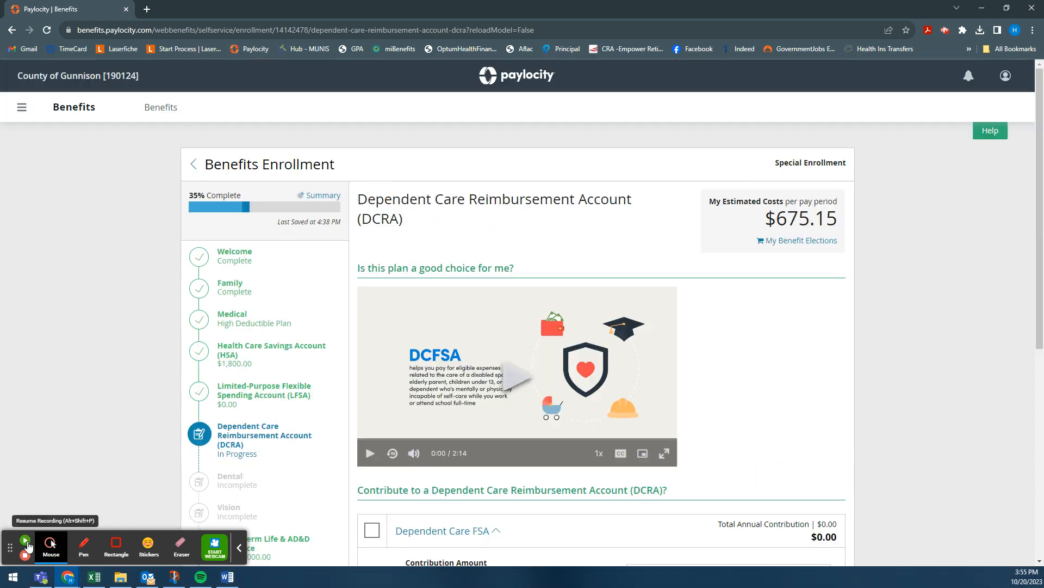
left_click(26, 542)
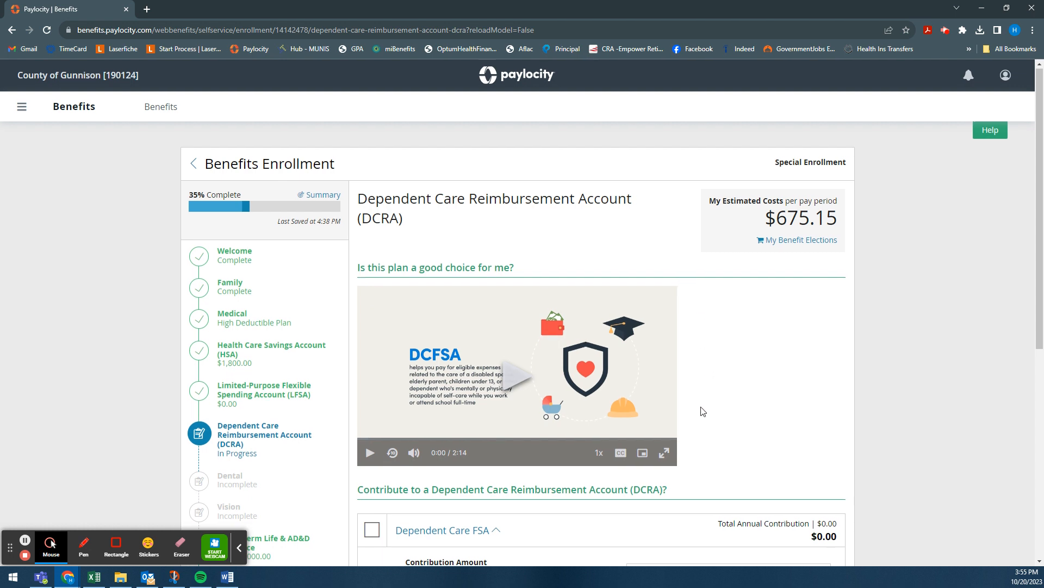
Waive the Dependent Care FSA in the Dependent Care Reimbursement Account section and proceed to Dental.
scroll(700, 411, "down", 5)
scroll(674, 446, "down", 1)
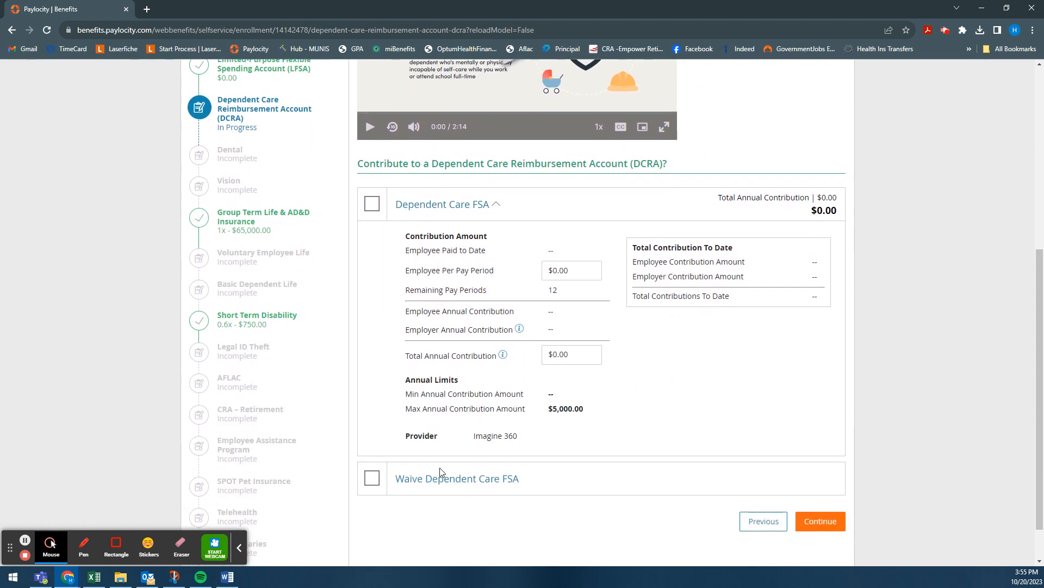
left_click(372, 478)
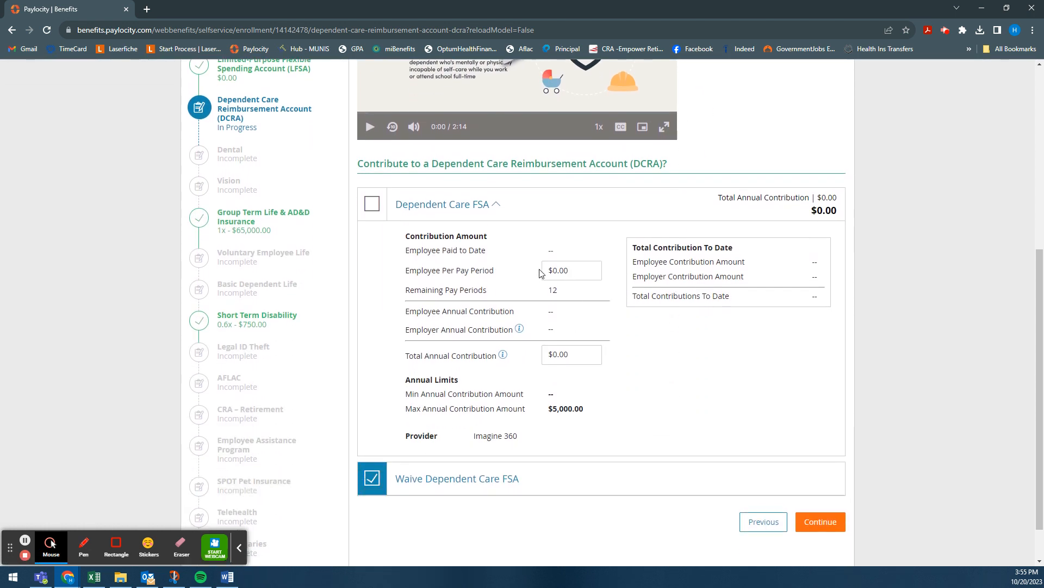
left_click(825, 522)
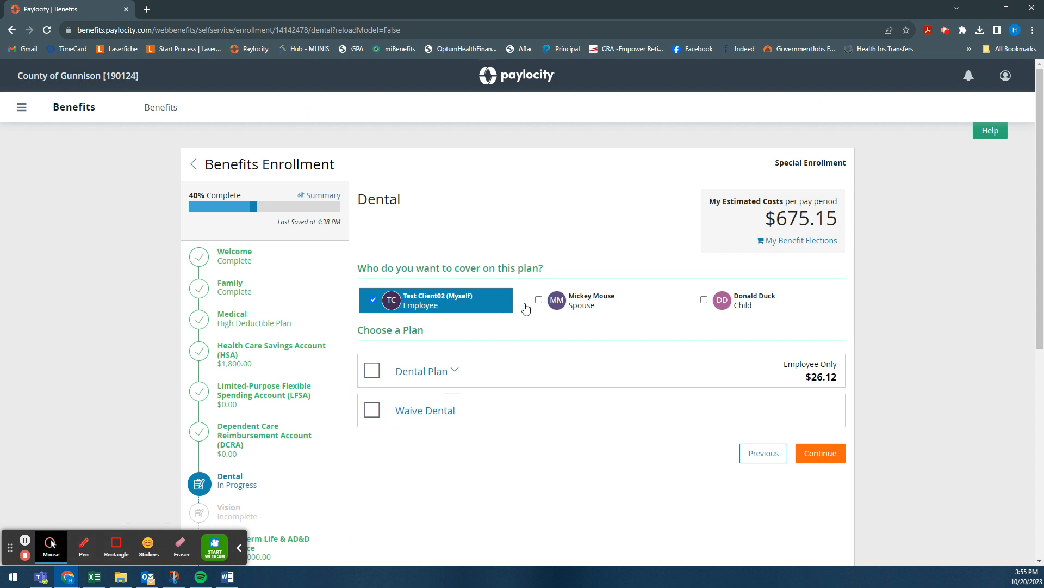
Cover the employee and spouse, but not the child, under Dental, elect the Dental Plan and proceed to Vision.
left_click(577, 311)
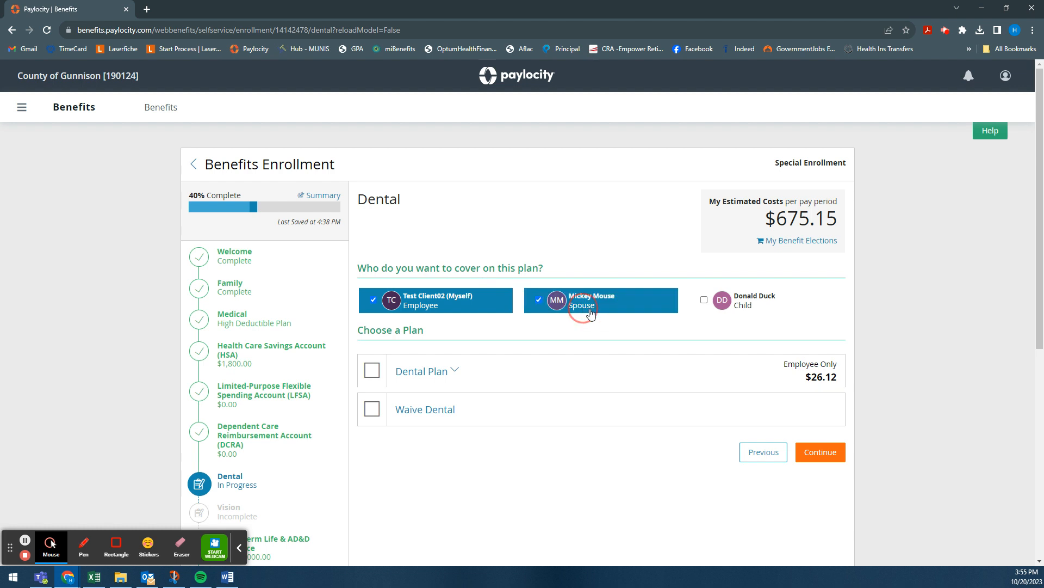
left_click(708, 314)
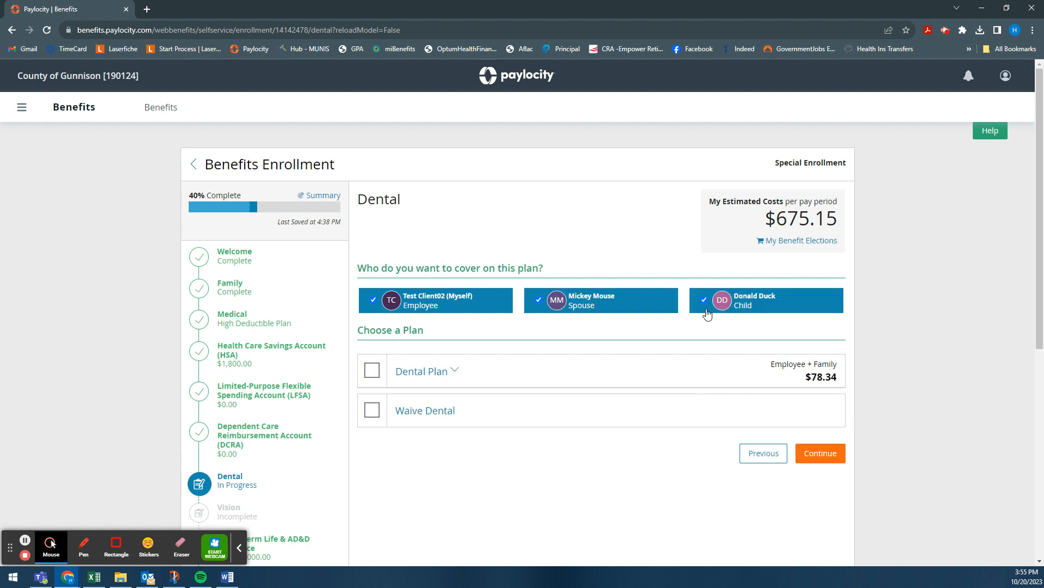
left_click(755, 306)
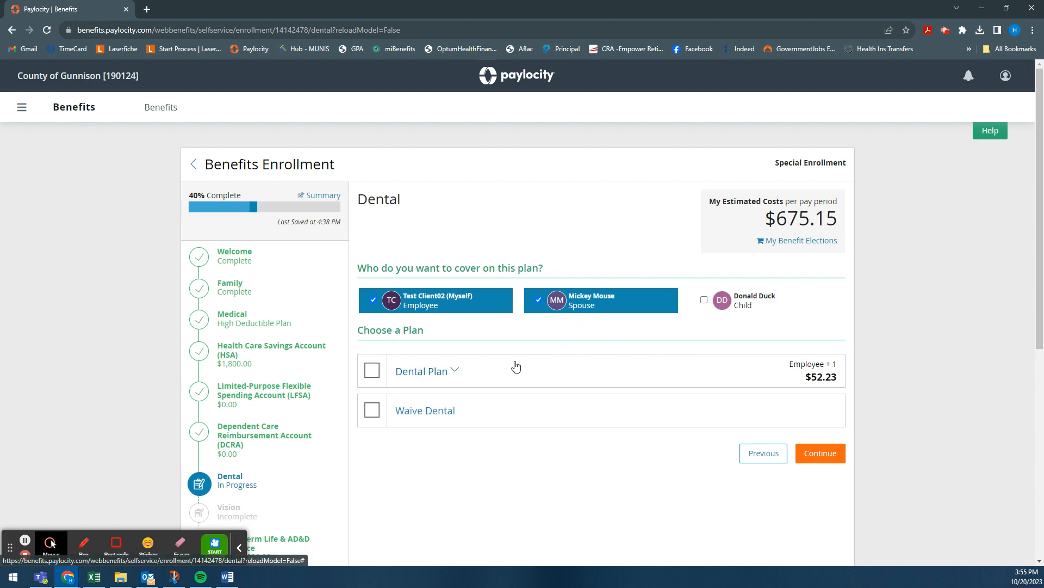
left_click(377, 381)
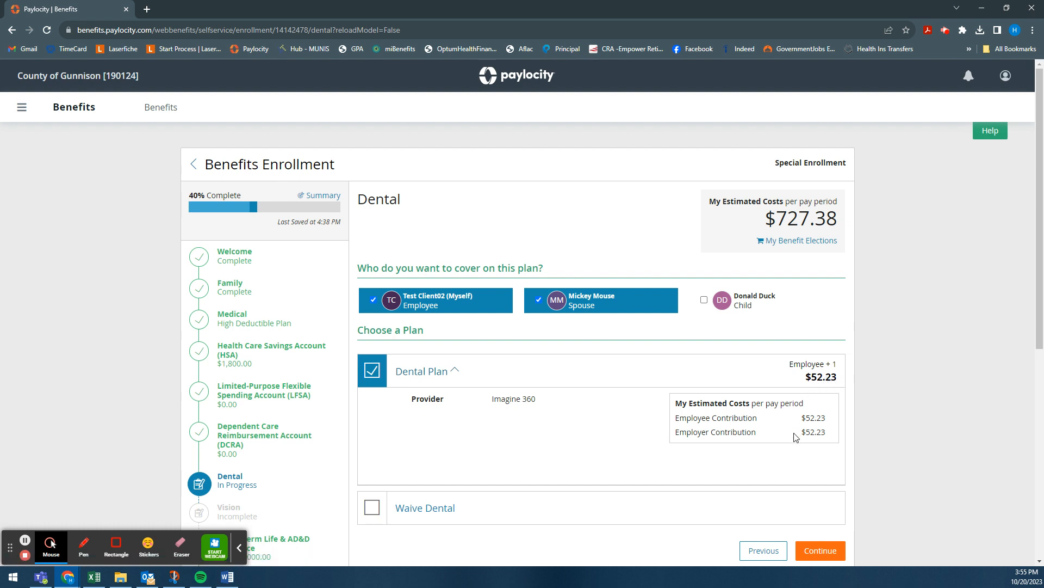
scroll(794, 434, "down", 1)
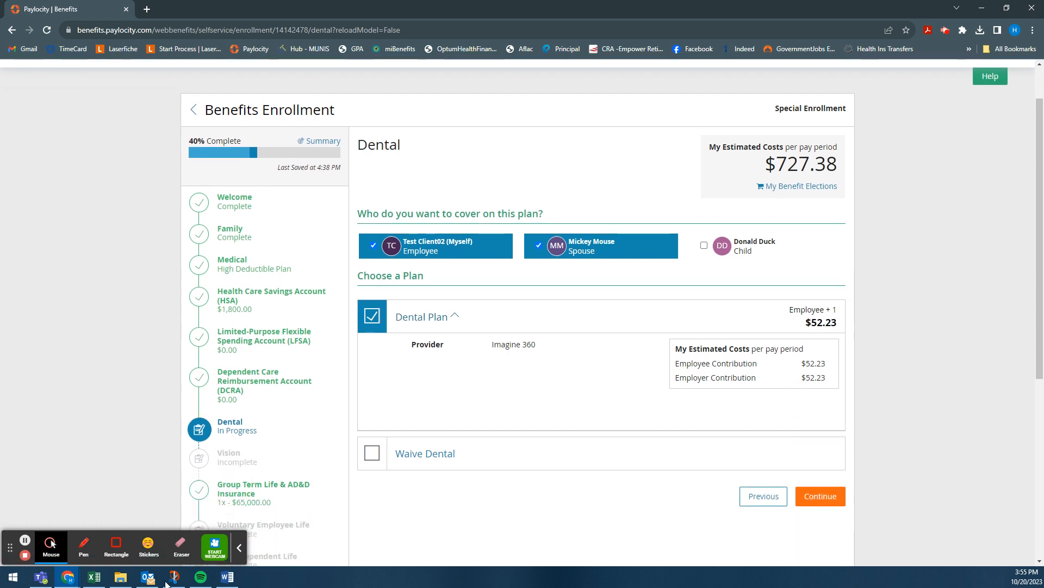
left_click(25, 541)
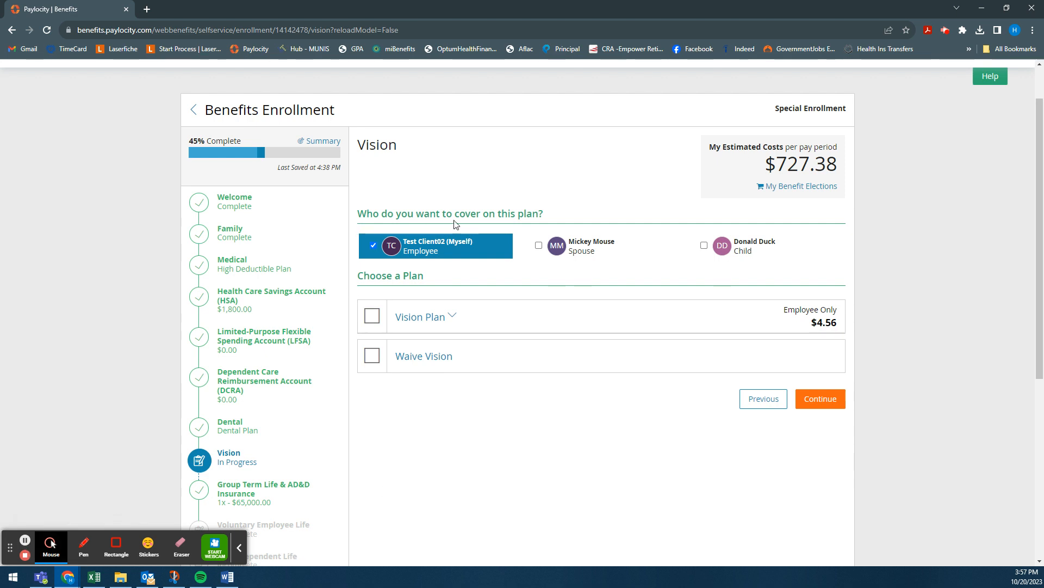
Include the spouse and child in the vision coverage, elect the Vision Plan and proceed to Group Term Life & AD&D Insurance.
left_click(553, 245)
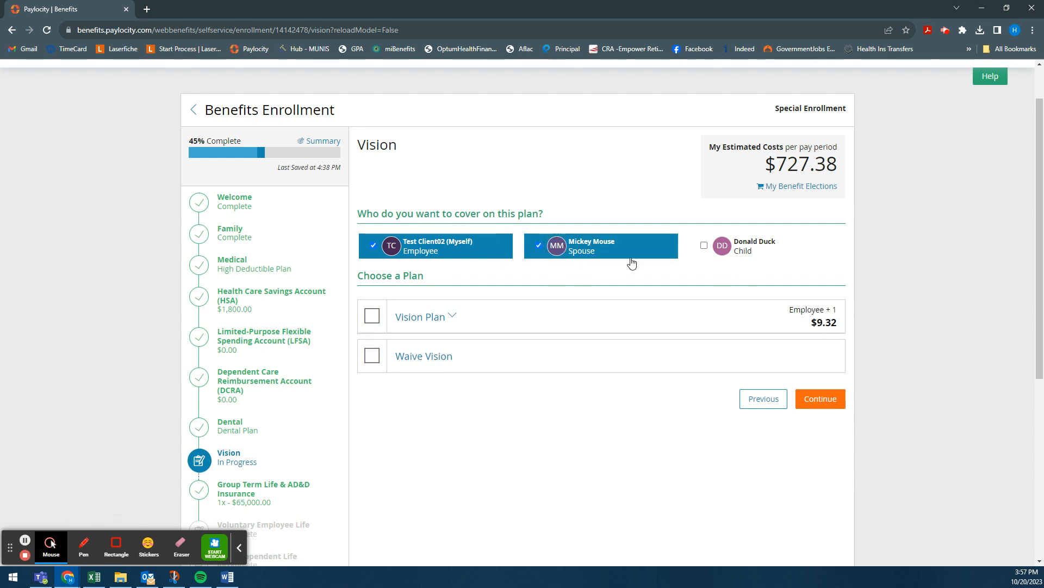
left_click(717, 249)
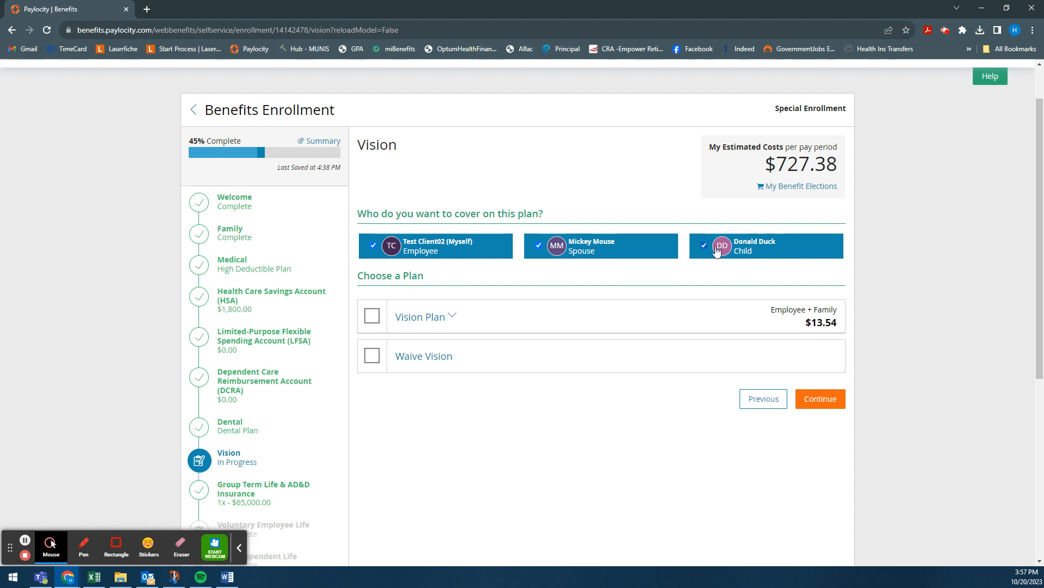
left_click(372, 315)
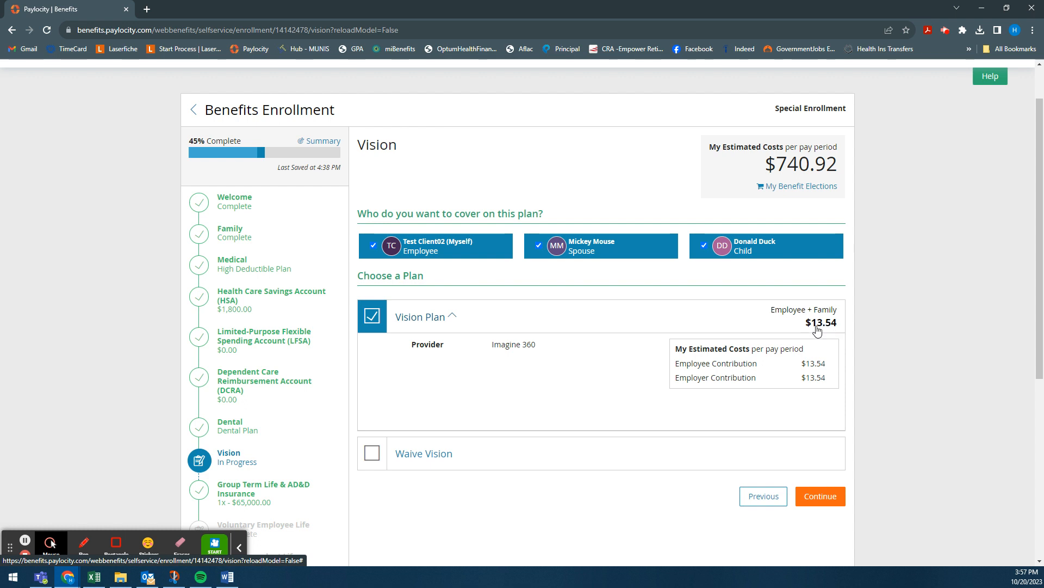
left_click(836, 510)
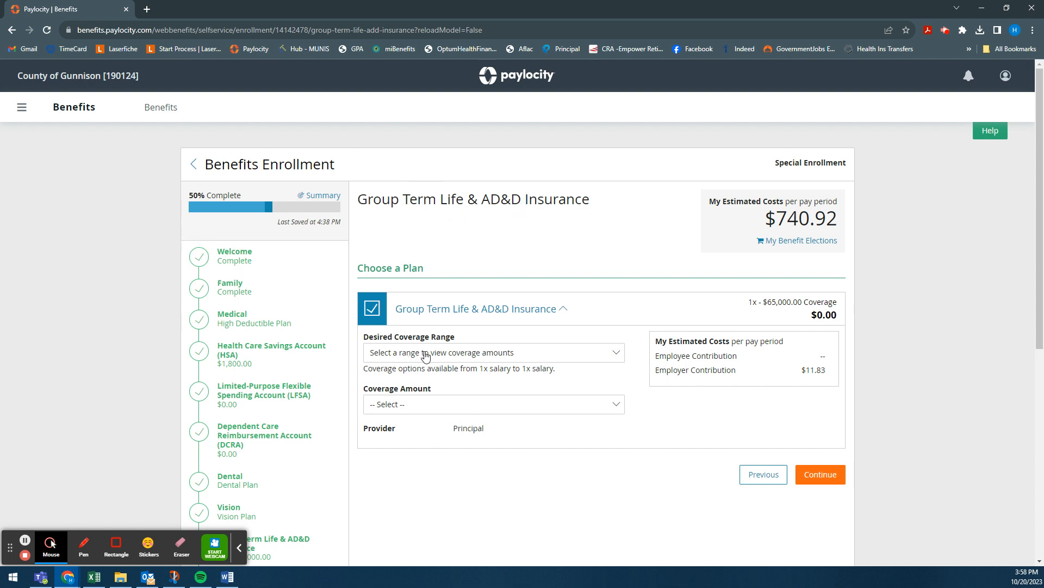
Set the Group Term Life & AD&D coverage range and amount to 1x - $65,000.00, and proceed to Voluntary Employee Life.
left_click(828, 371)
left_click(449, 358)
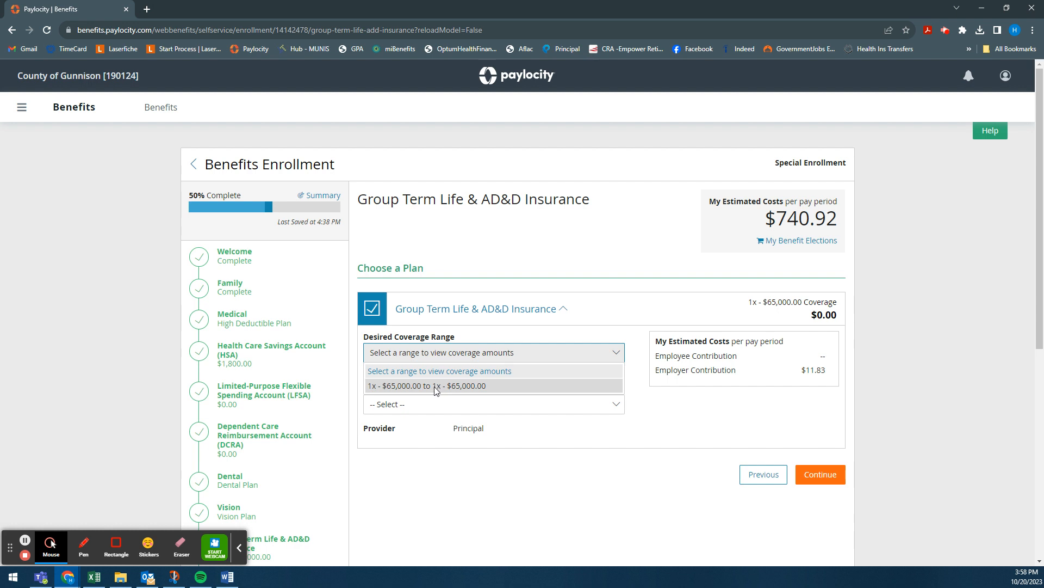
left_click(405, 387)
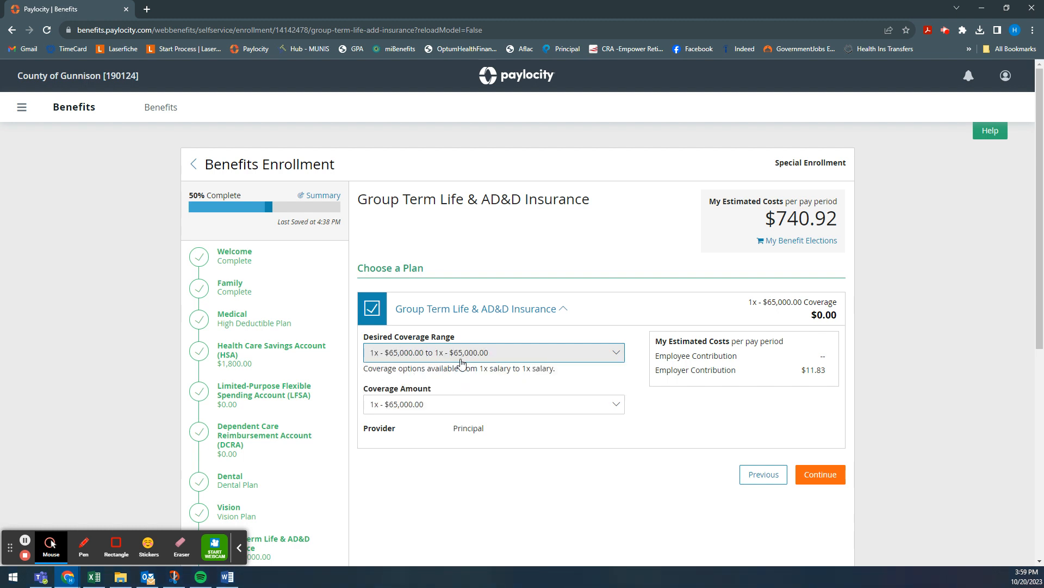
left_click(593, 407)
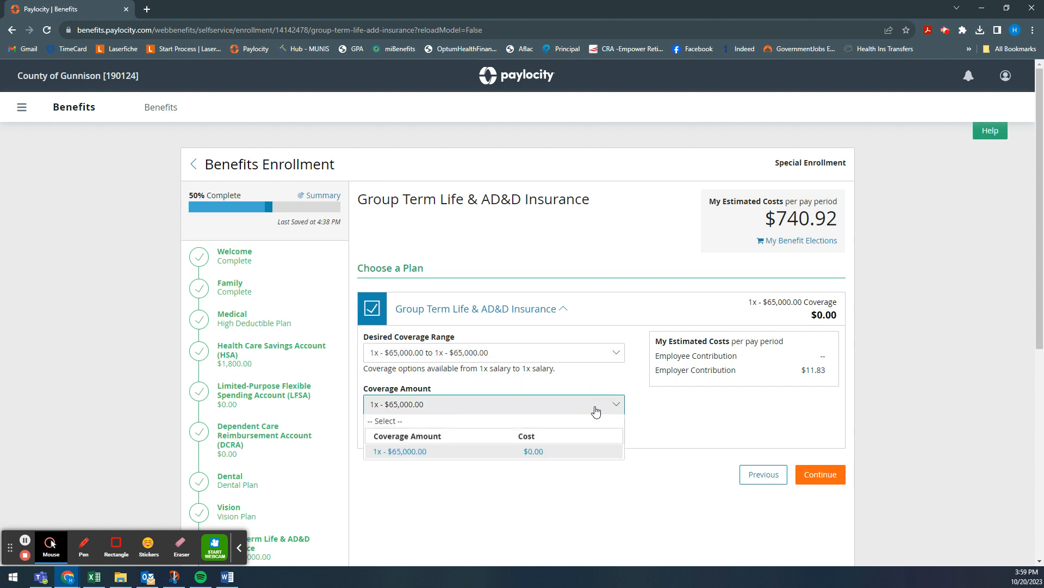
left_click(536, 455)
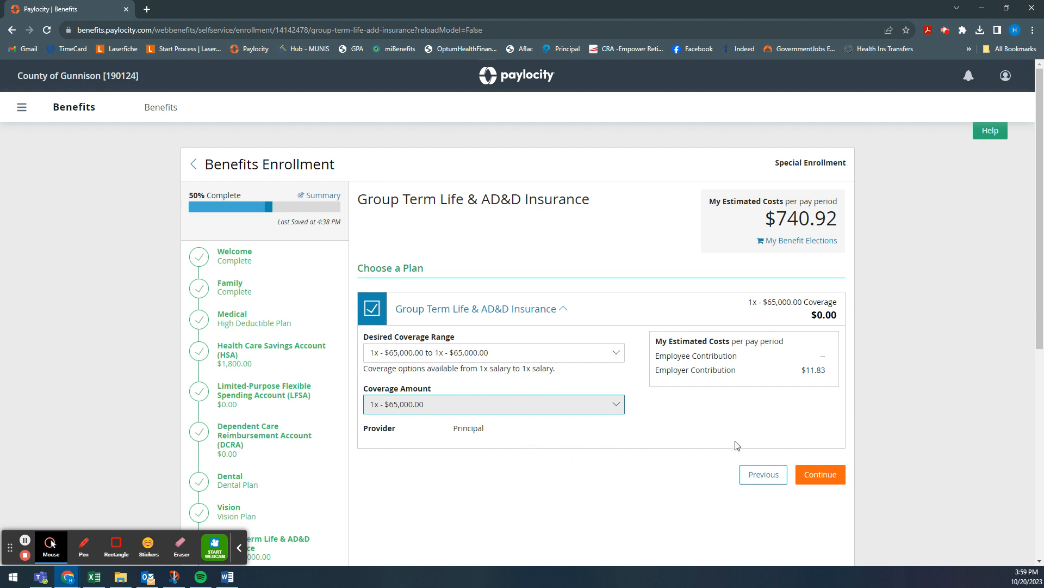
left_click(829, 479)
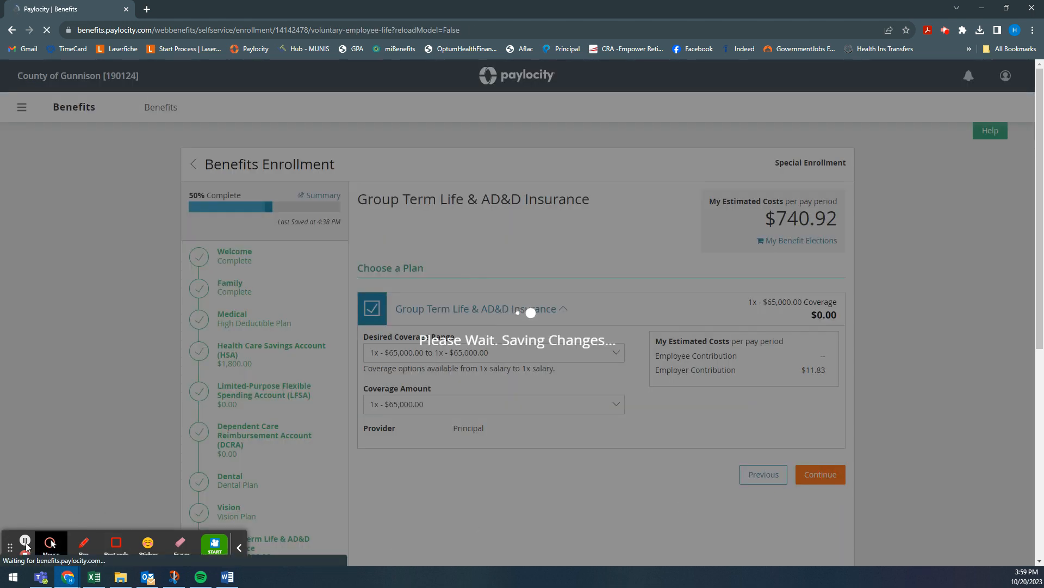
left_click(25, 541)
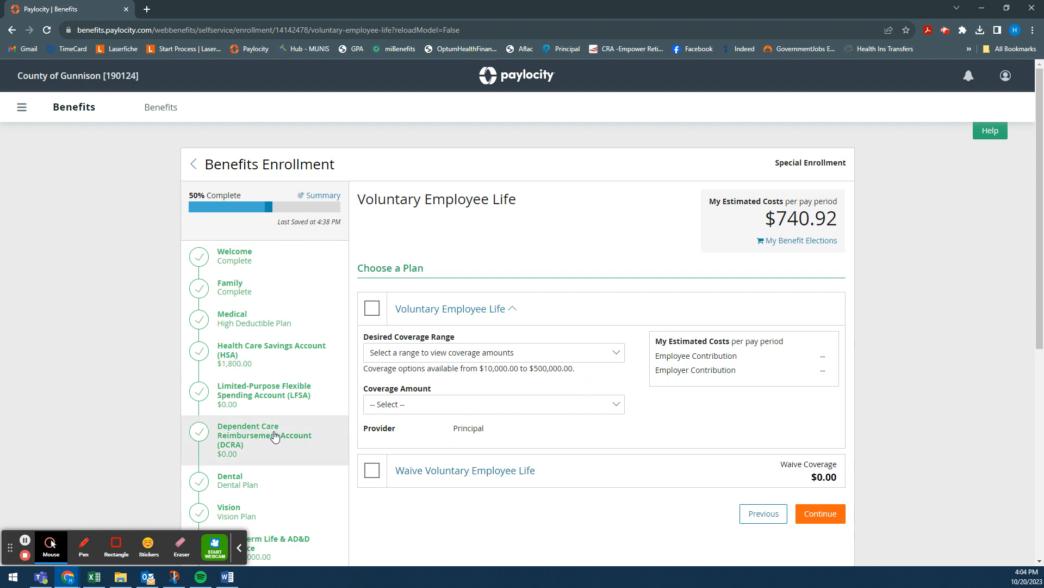
Elect Voluntary Employee Life with the $10,000.00 to $100,000.00 coverage range and a coverage amount of $20,000.00.
scroll(275, 473, "down", 1)
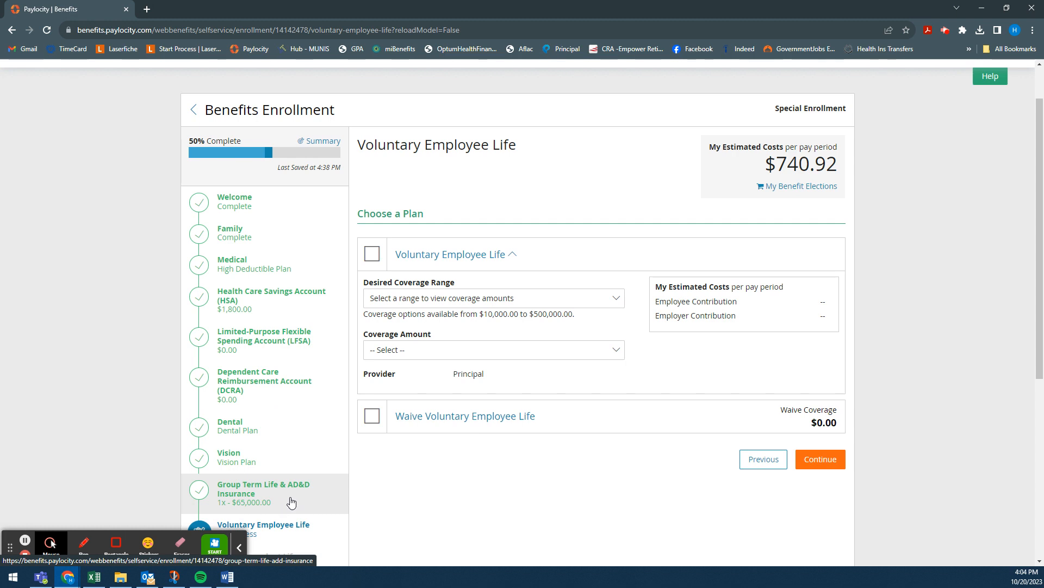
scroll(404, 510, "up", 1)
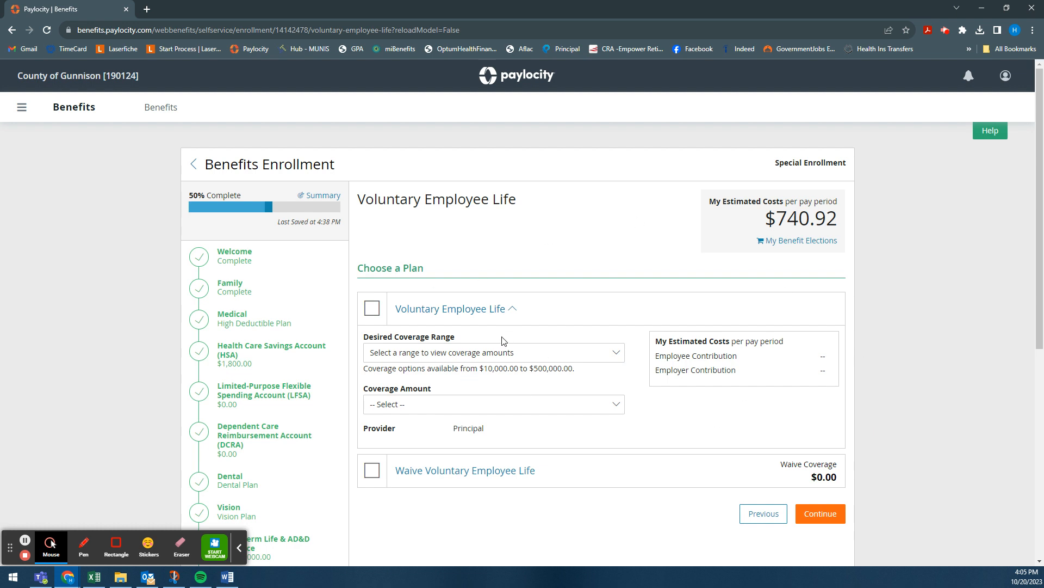
left_click(495, 352)
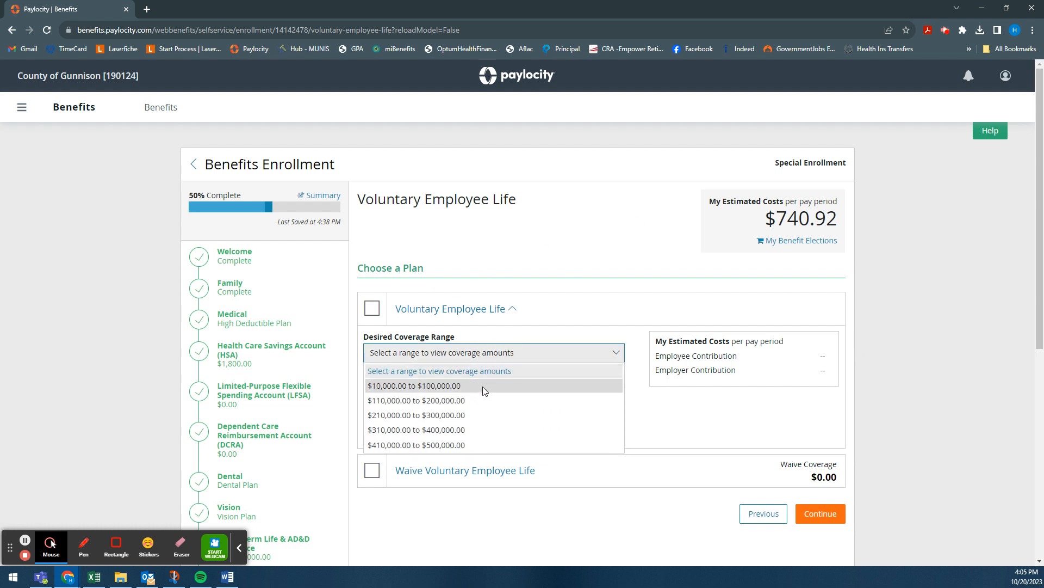
left_click(456, 386)
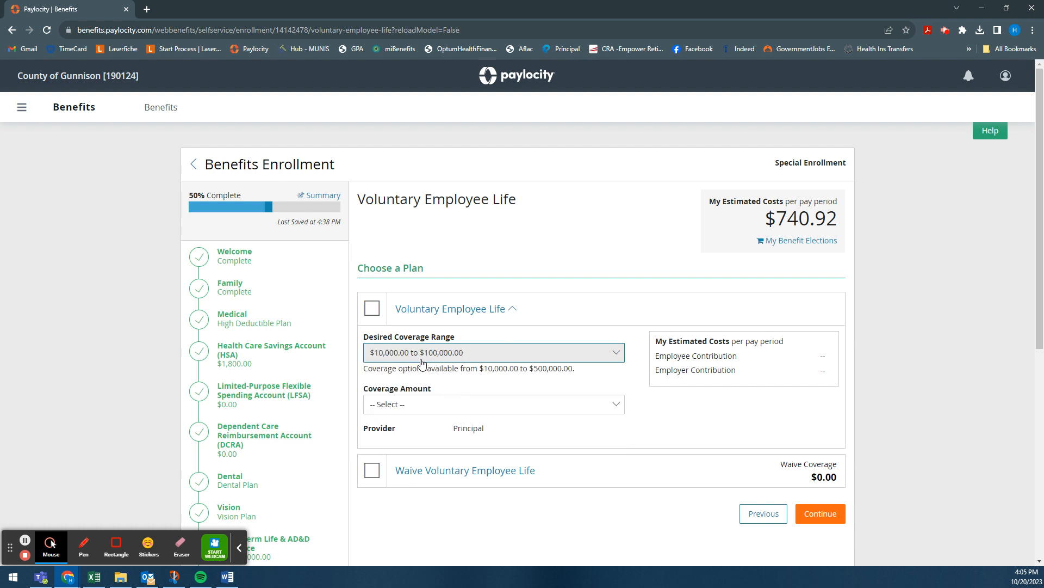
left_click(398, 354)
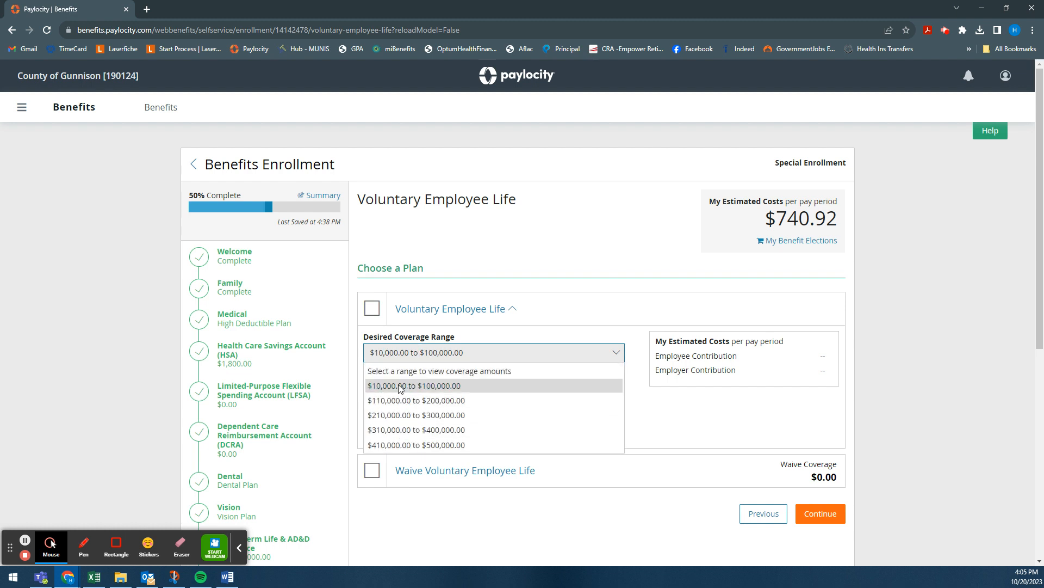
left_click(400, 386)
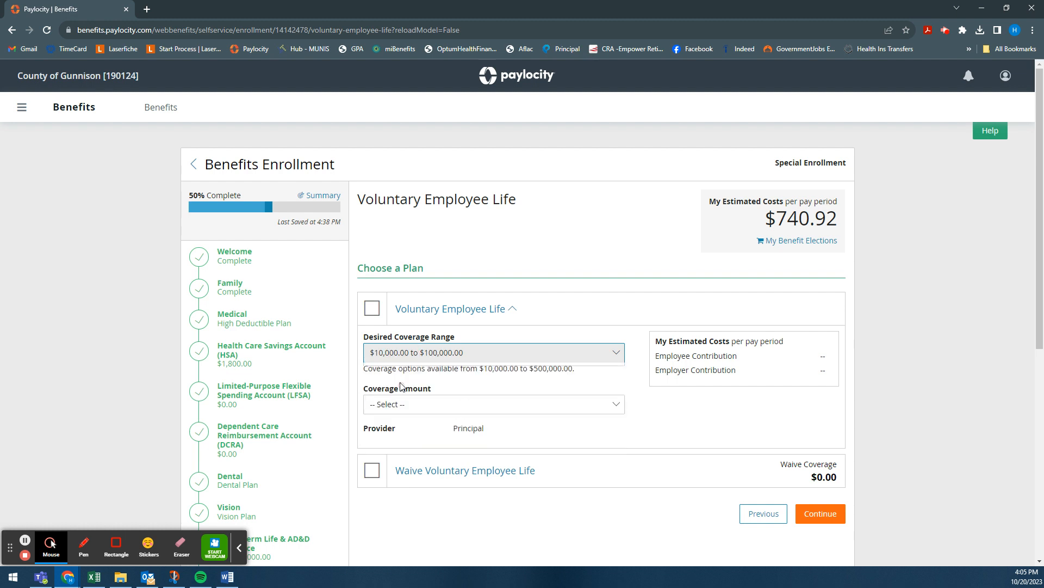
left_click(413, 409)
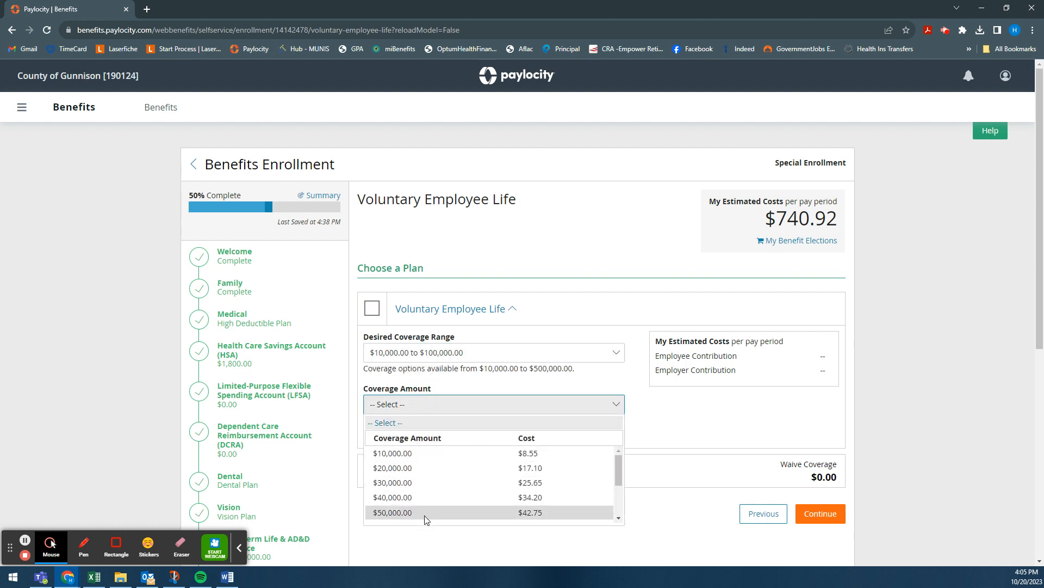
scroll(425, 516, "down", 2)
scroll(426, 516, "up", 2)
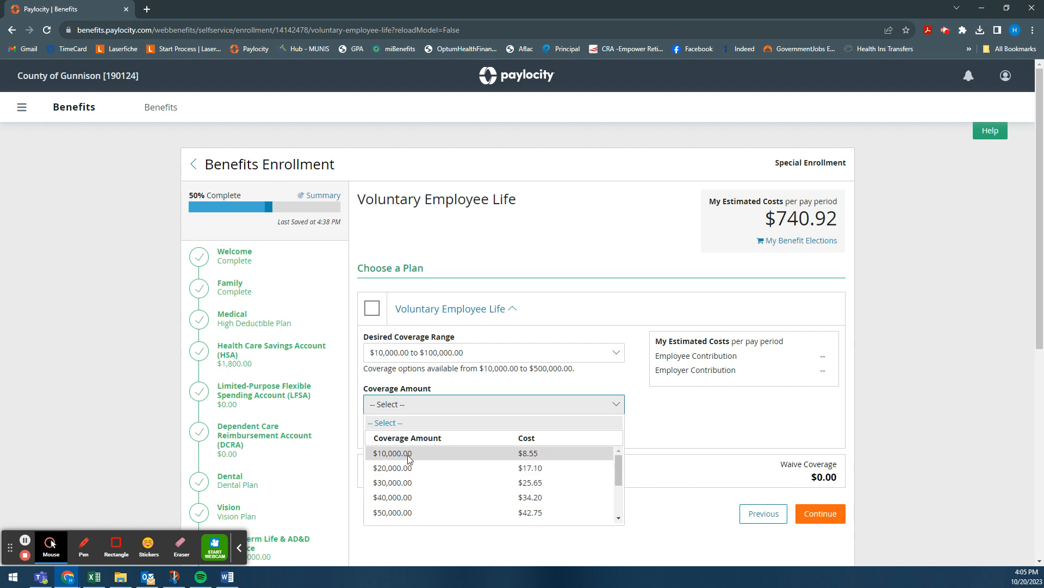
left_click(542, 471)
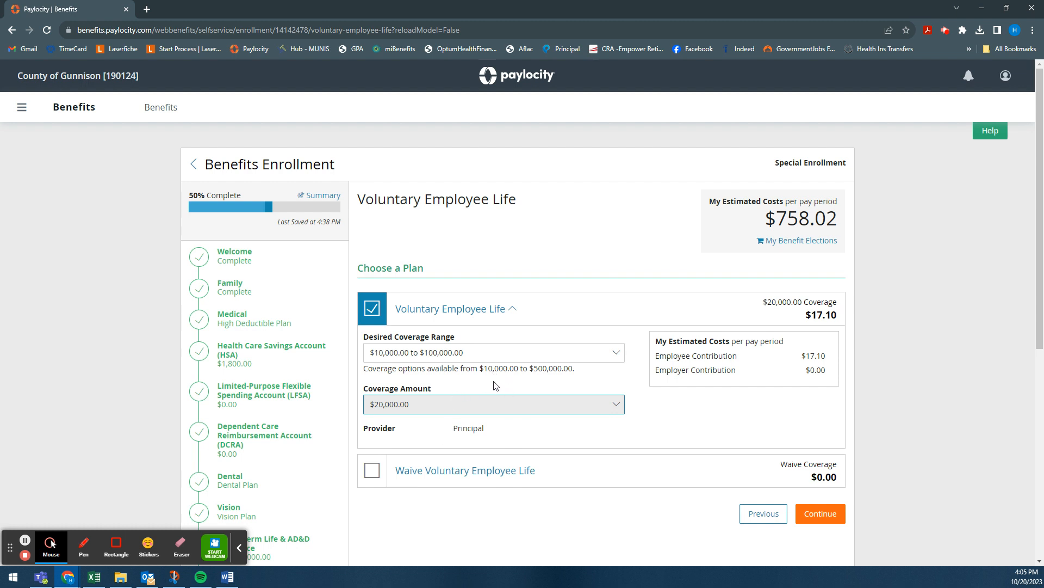
Switch the Voluntary Employee Life coverage amount to $10,000.00 and back to $20,000.00 to compare the costs.
scroll(547, 423, "down", 1)
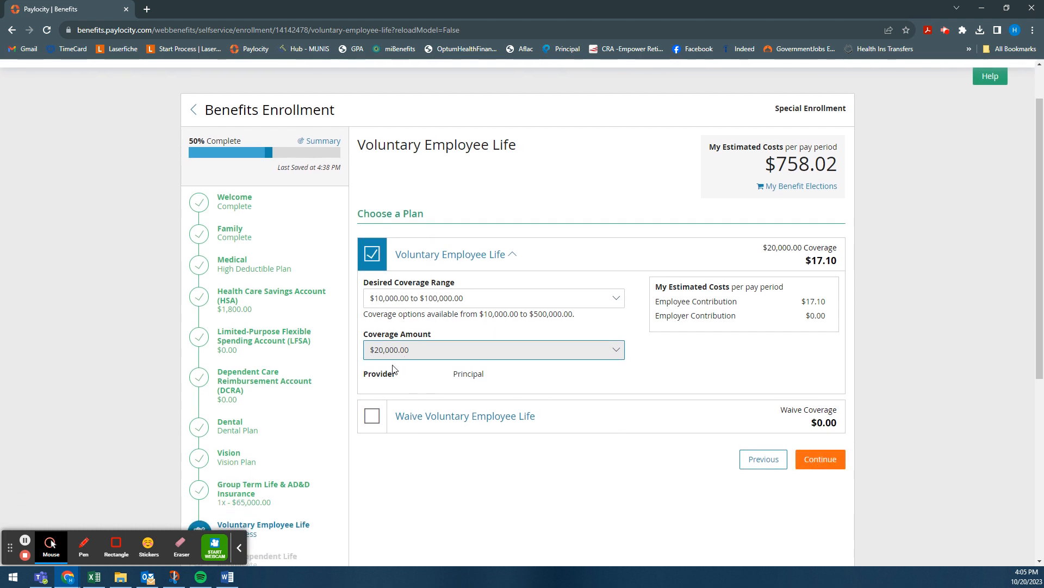
scroll(396, 391, "up", 1)
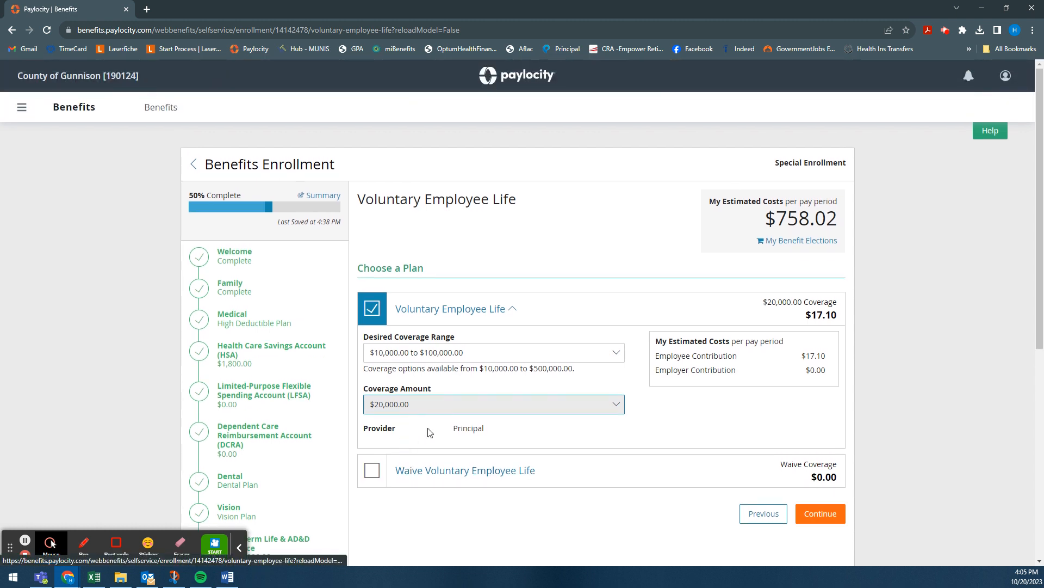
left_click(455, 411)
left_click(445, 453)
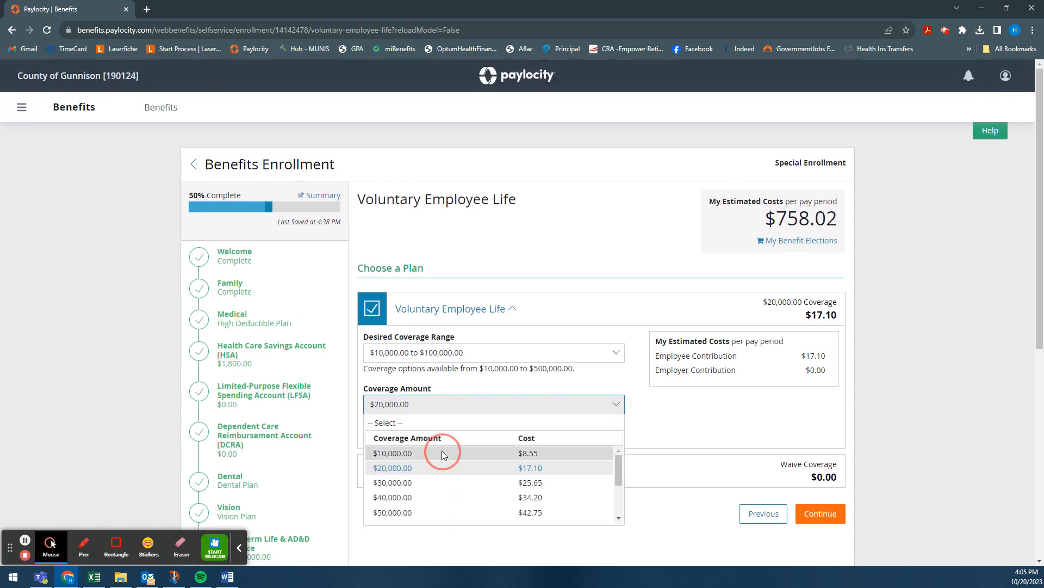
left_click(419, 409)
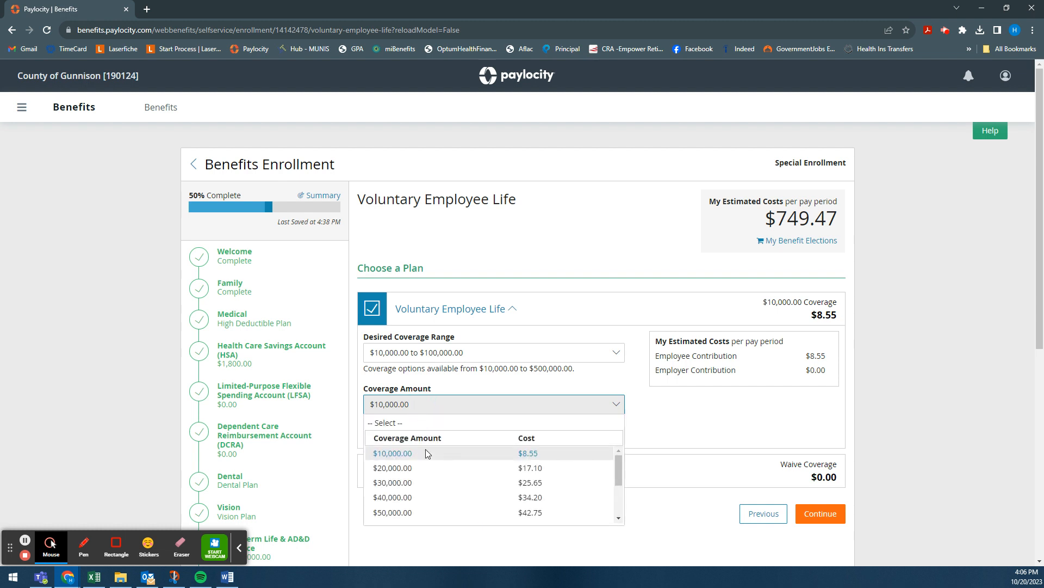
left_click(426, 467)
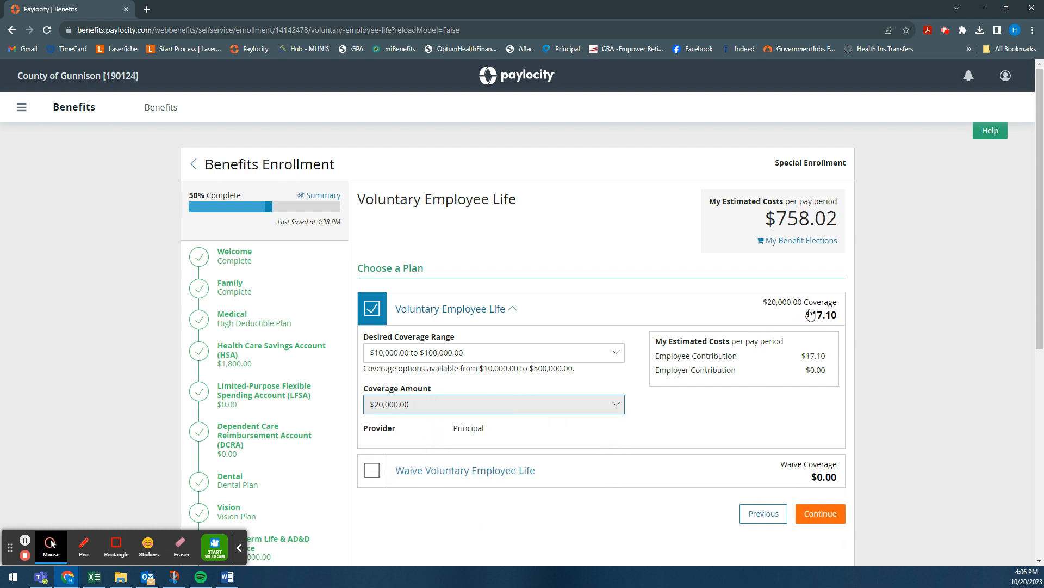
left_click(811, 359)
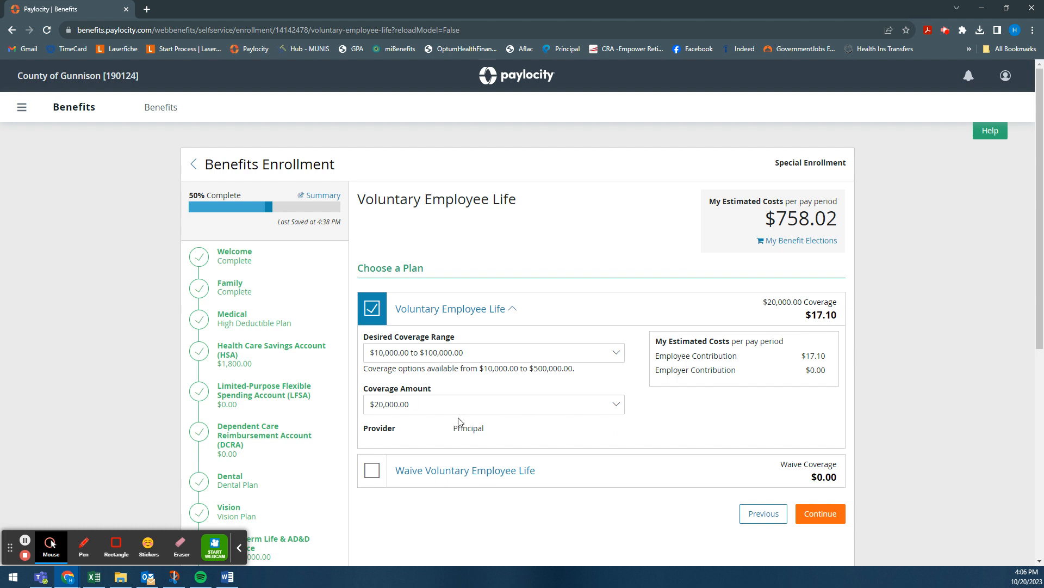
scroll(455, 468, "down", 2)
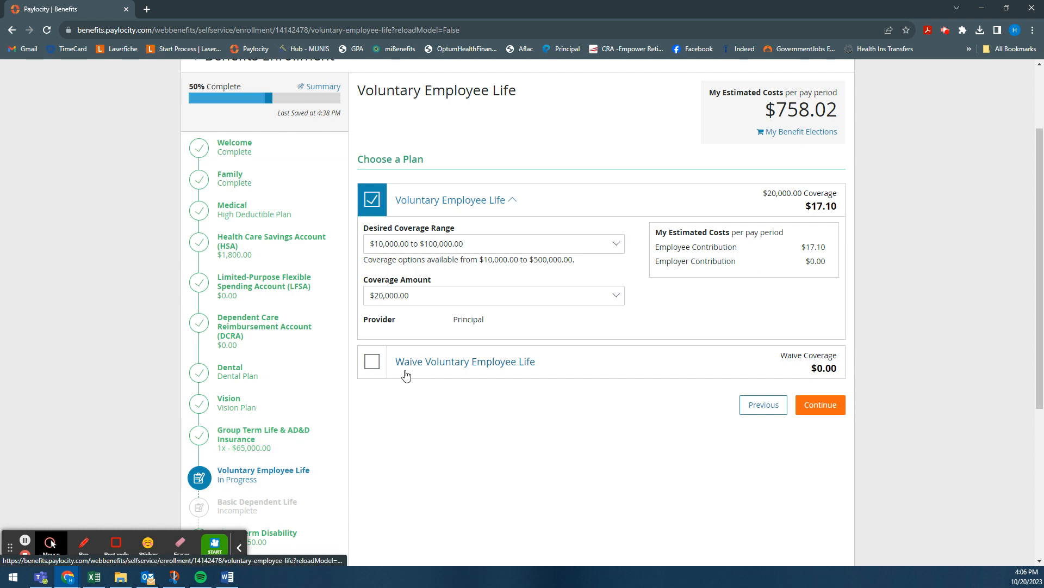
Keep the Voluntary Employee Life election and proceed to Voluntary Spouse Life.
scroll(496, 469, "up", 2)
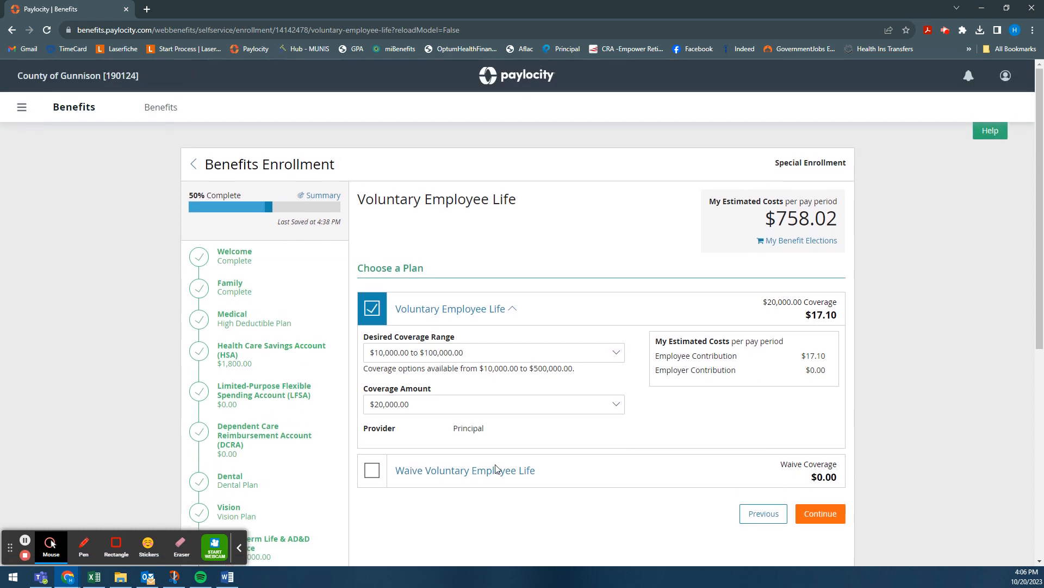
left_click(821, 517)
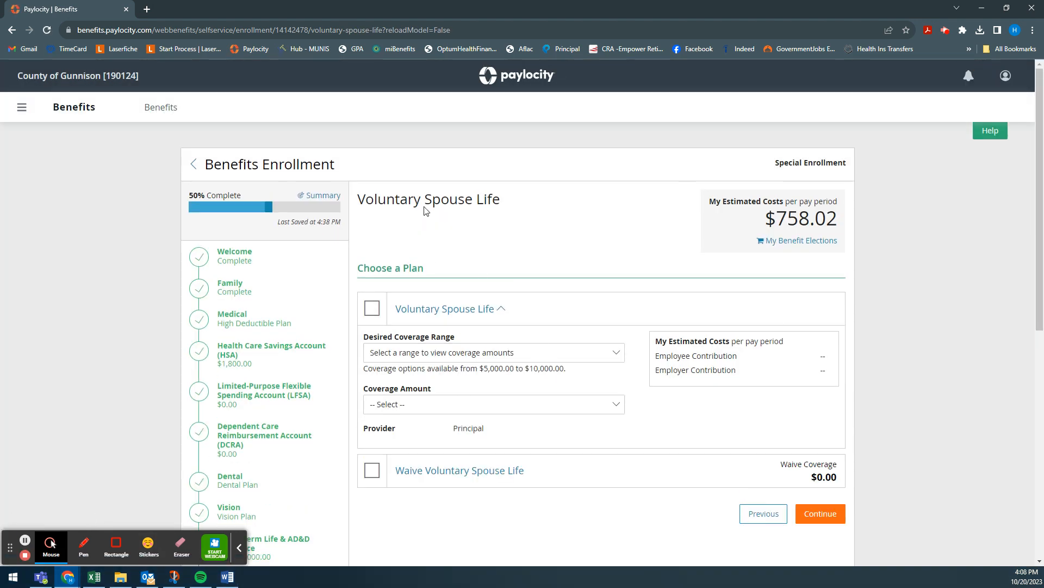
left_click_drag(425, 211, 500, 205)
left_click(473, 214)
Elect Voluntary Spouse Life with the $5,000.00 to $10,000.00 range and a coverage amount of $10,000.00, and proceed to Voluntary Child Life.
left_click(373, 311)
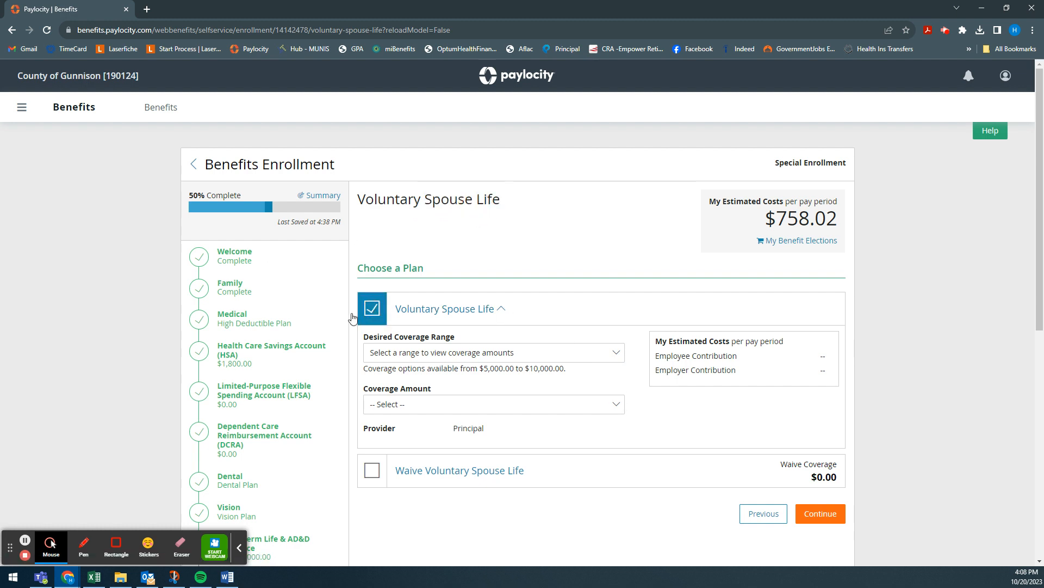
left_click(406, 354)
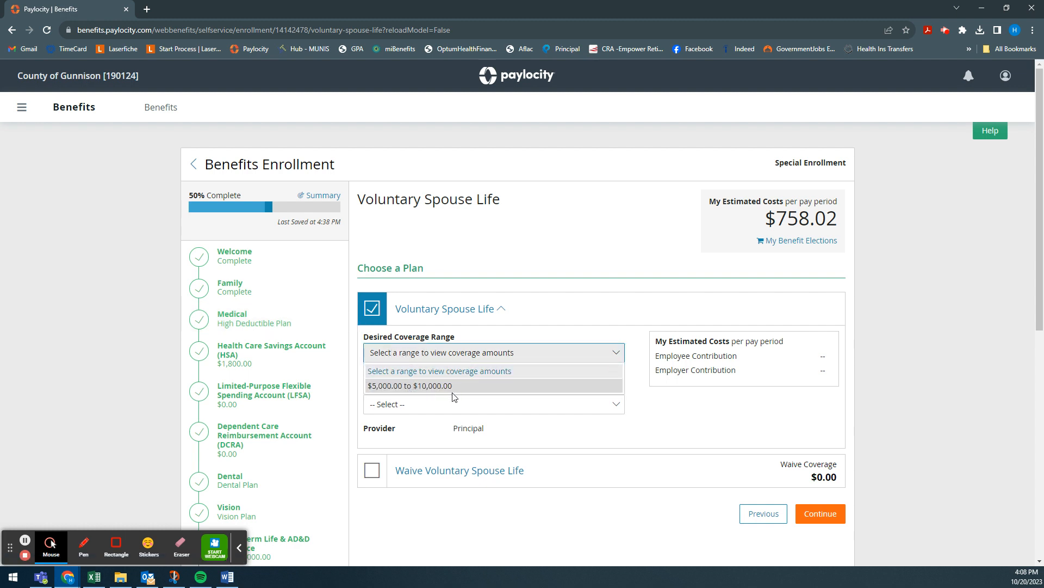
left_click(425, 386)
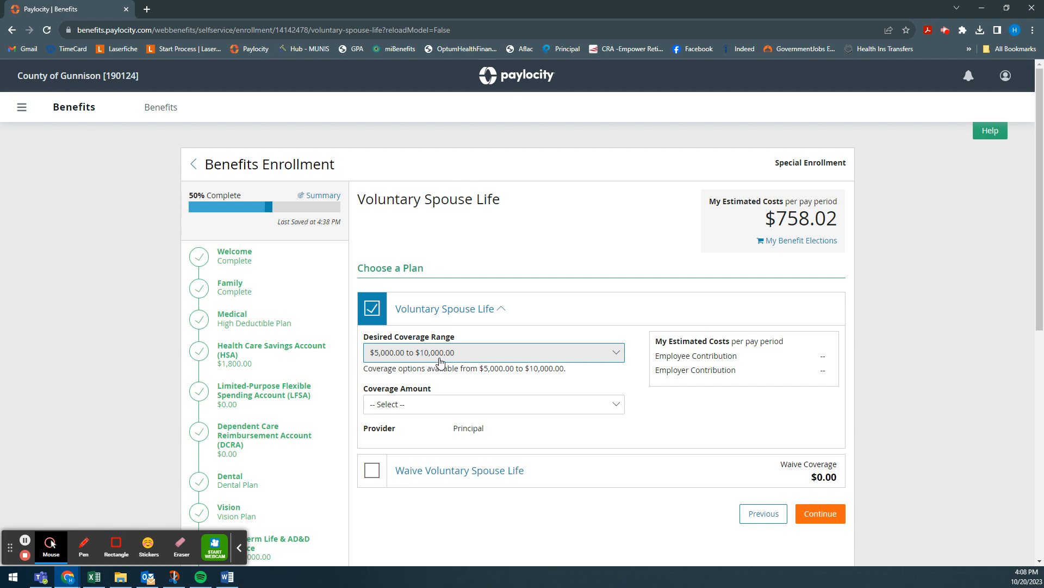
left_click(429, 407)
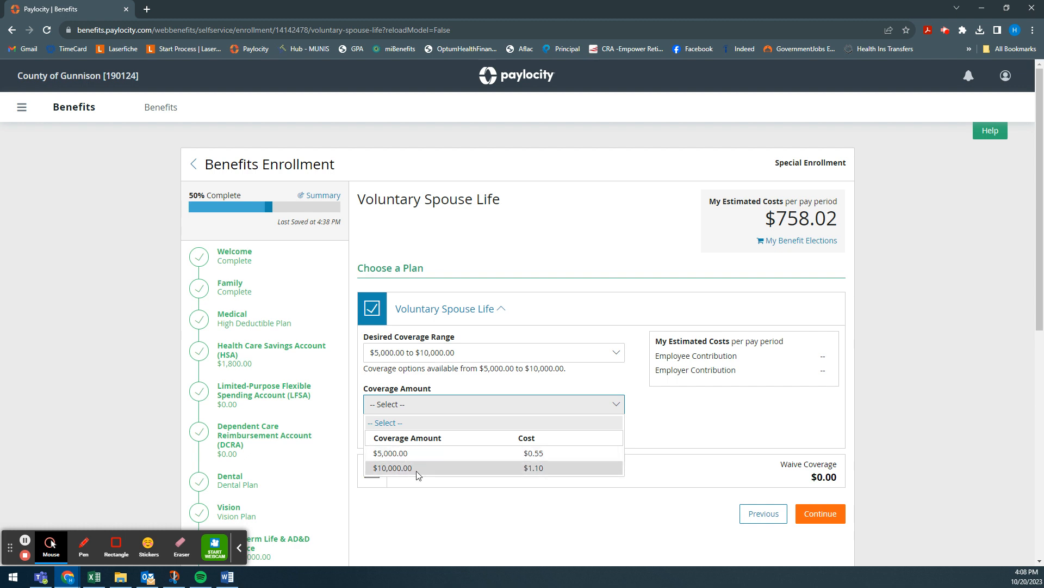
left_click(495, 470)
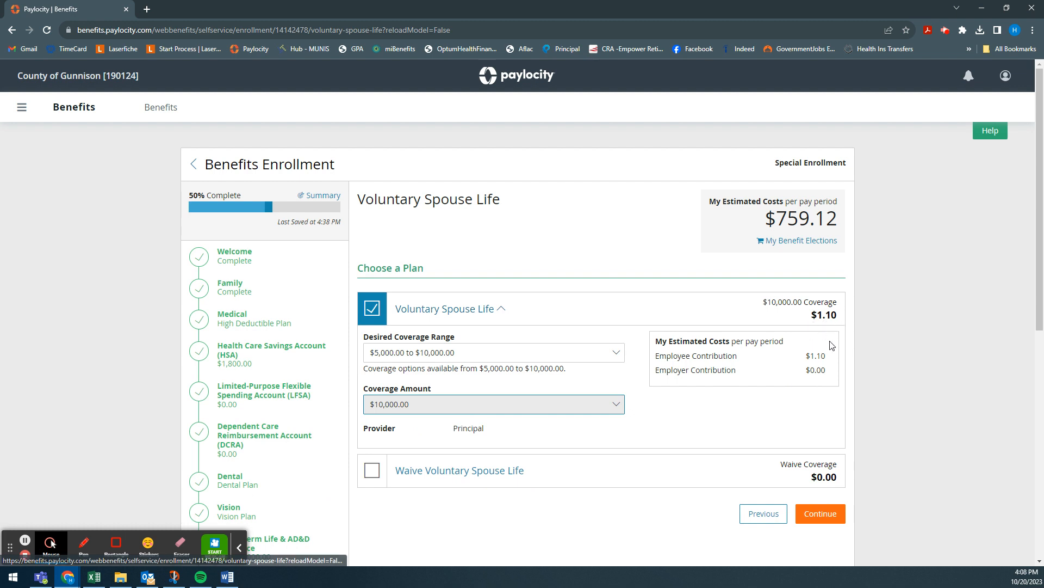
left_click(823, 516)
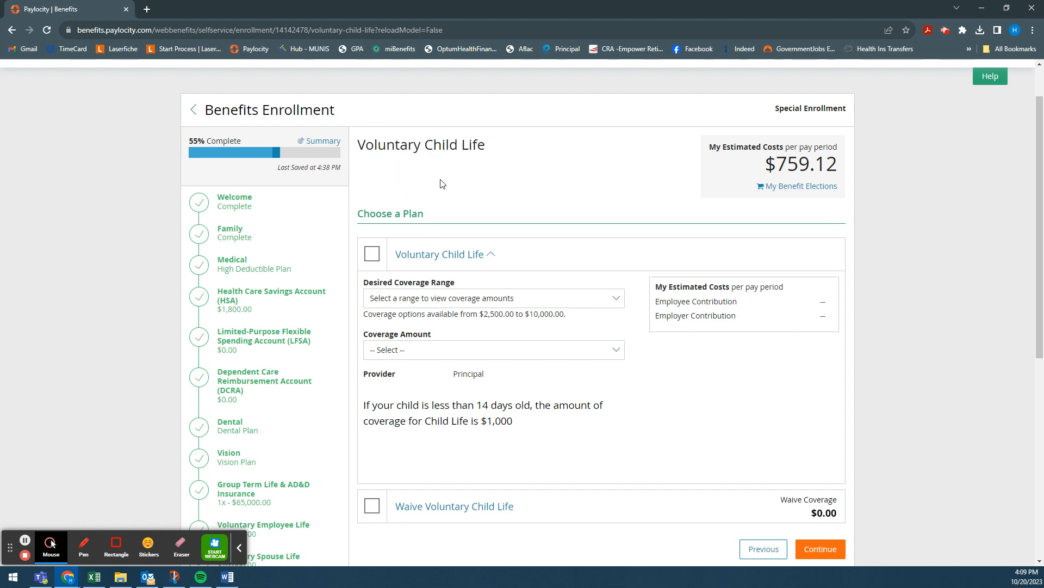
Try electing Voluntary Child Life with the $2,500.00 to $10,000.00 coverage range and view its available coverage amounts.
left_click(372, 256)
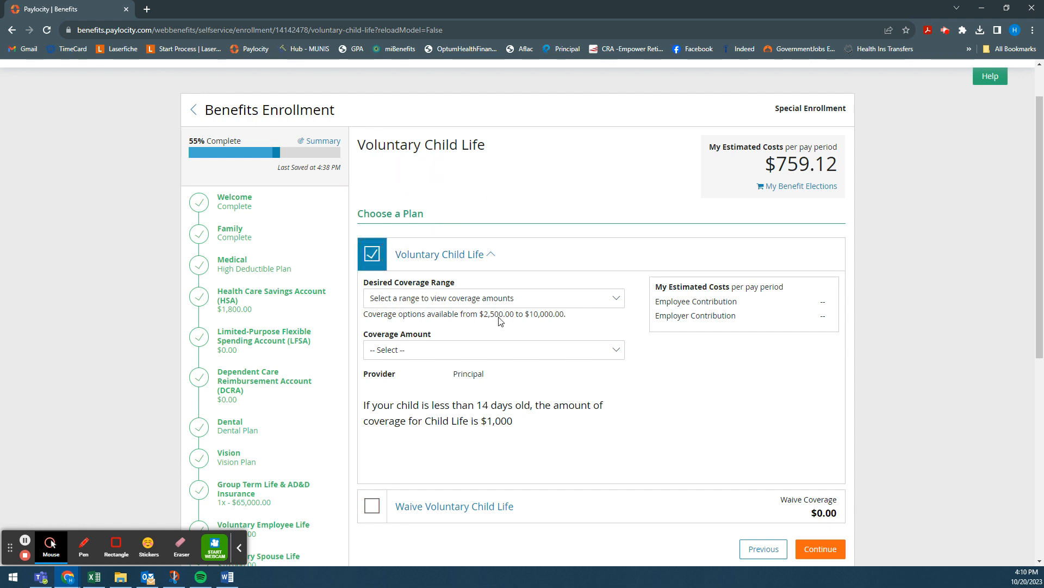
left_click(520, 303)
left_click(454, 329)
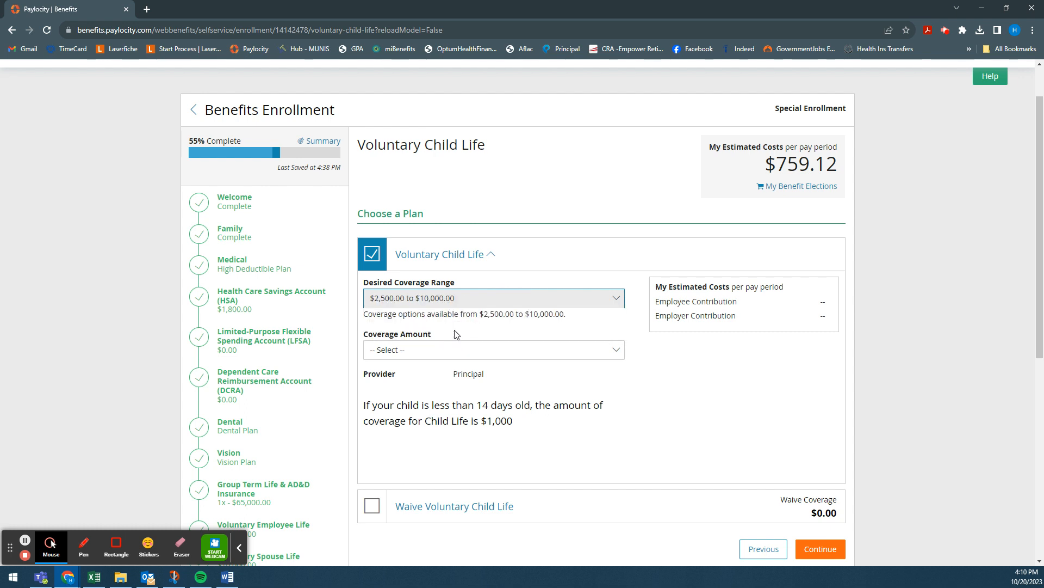
left_click(494, 352)
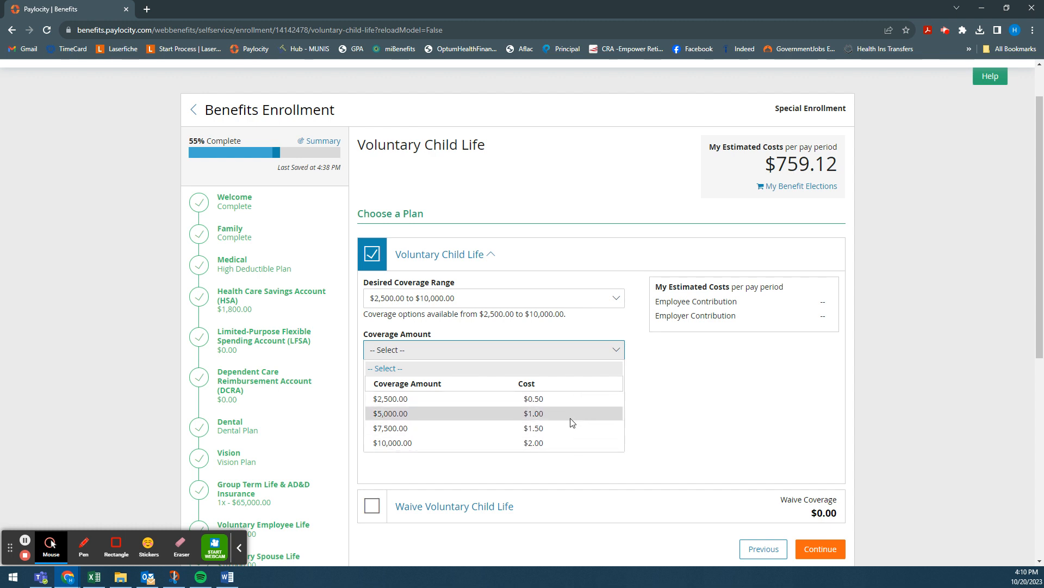
left_click(377, 259)
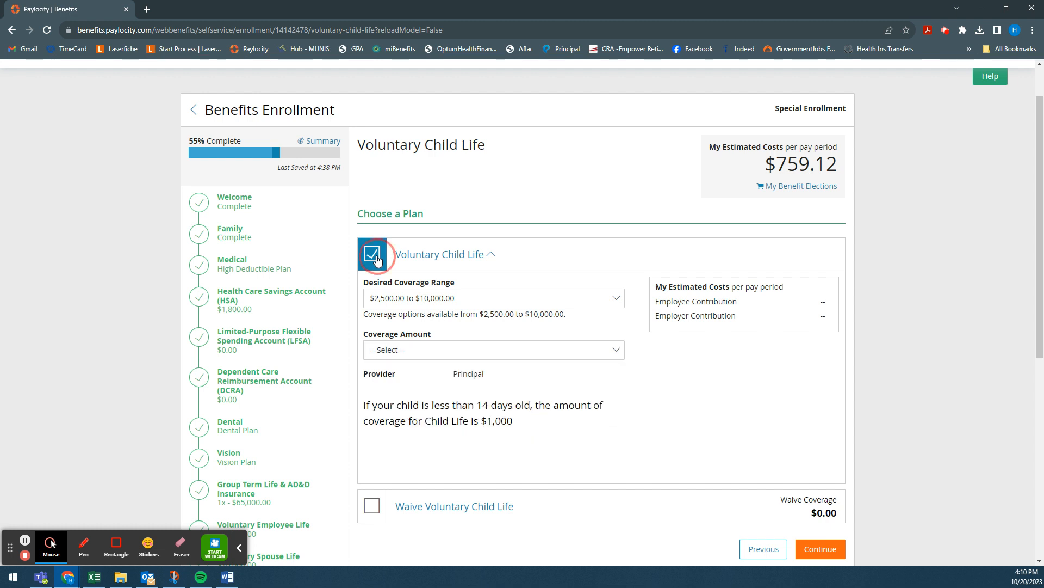
Waive Voluntary Child Life and proceed to Basic Dependent Life.
left_click(372, 506)
scroll(637, 428, "down", 1)
scroll(638, 428, "down", 1)
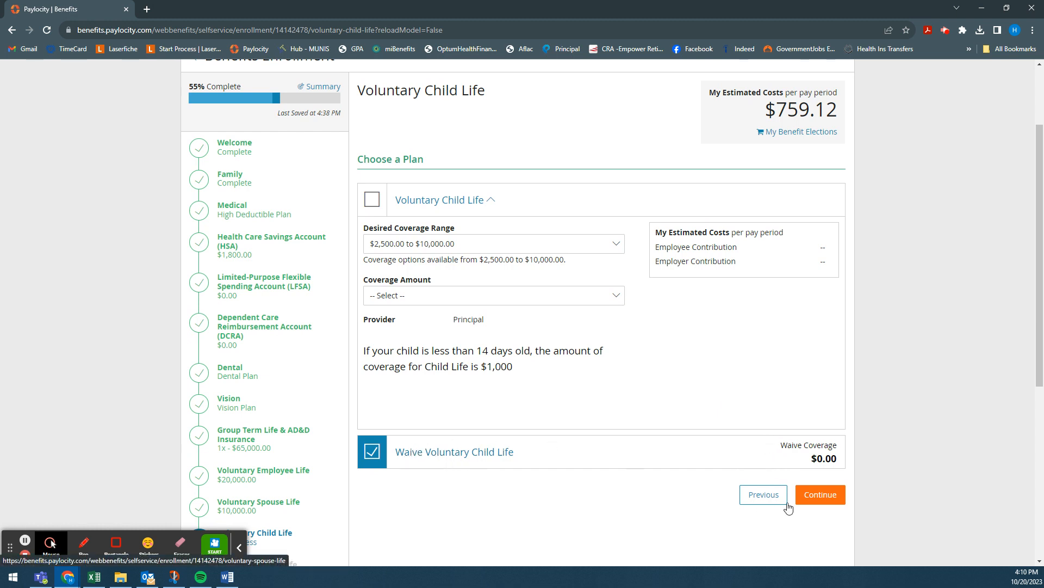
left_click(821, 495)
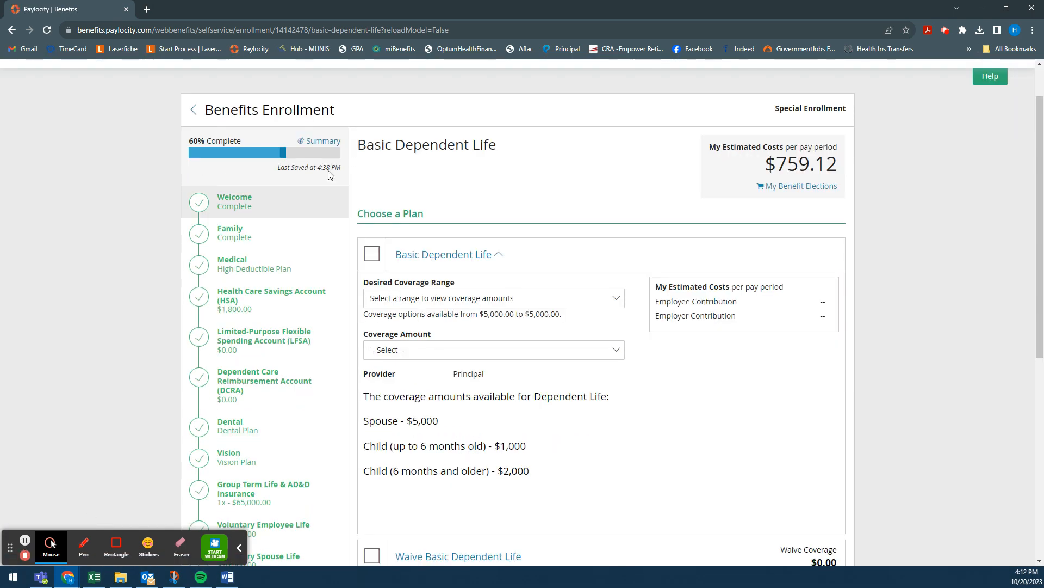
Elect Basic Dependent Life with the $5,000.00 to $5,000.00 coverage range and a coverage amount of $5,000.00.
left_click(438, 155)
left_click_drag(438, 155, 475, 155)
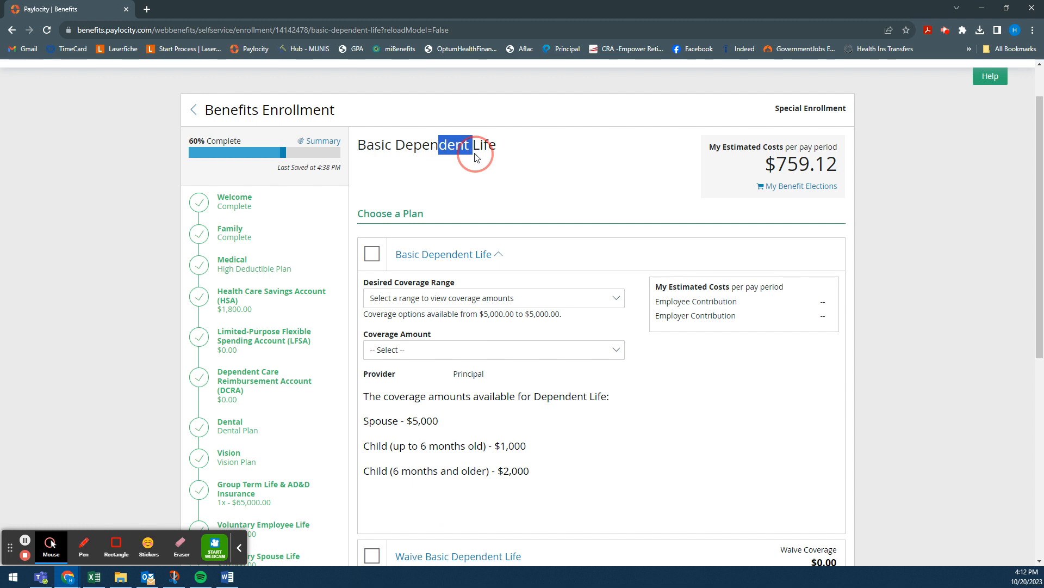
left_click(475, 155)
left_click(455, 304)
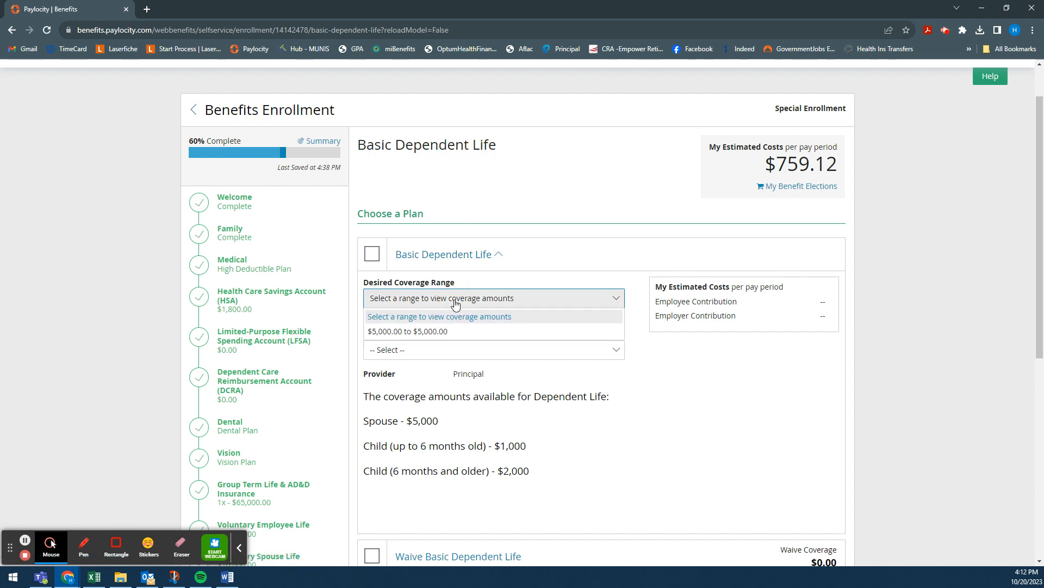
left_click(450, 330)
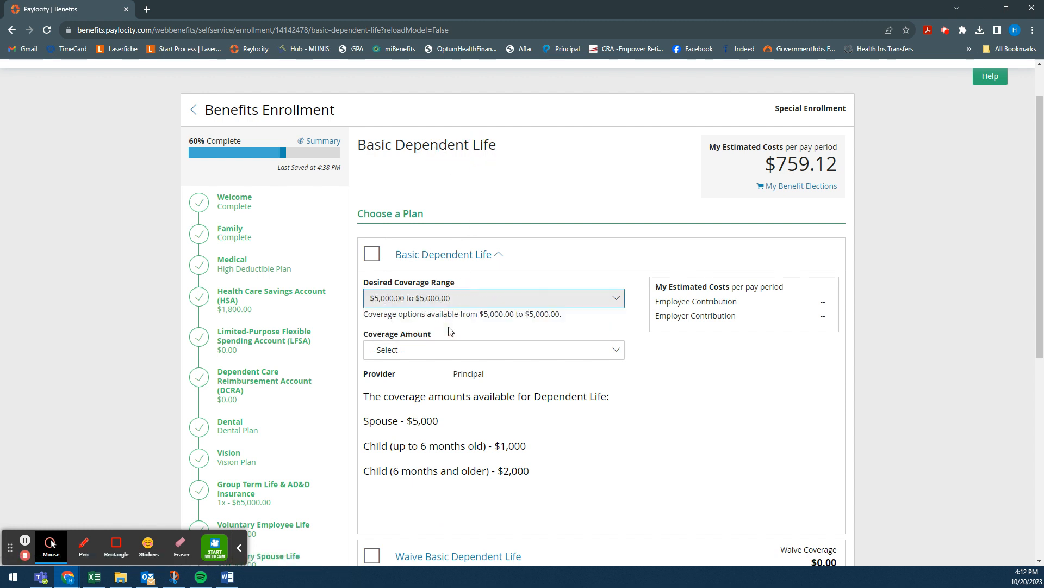
left_click(583, 355)
left_click(561, 359)
left_click(373, 255)
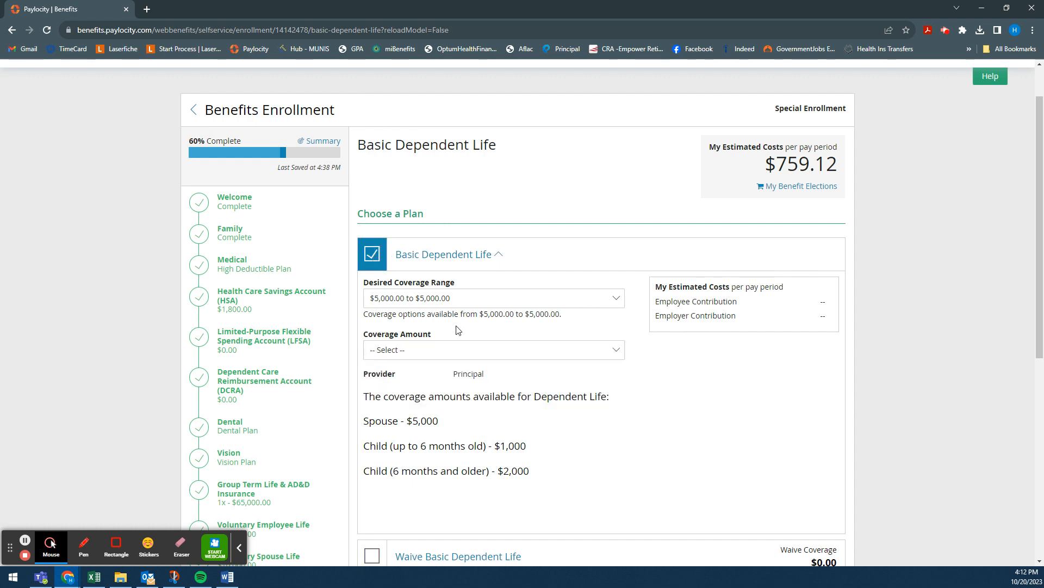
left_click(518, 350)
left_click(514, 400)
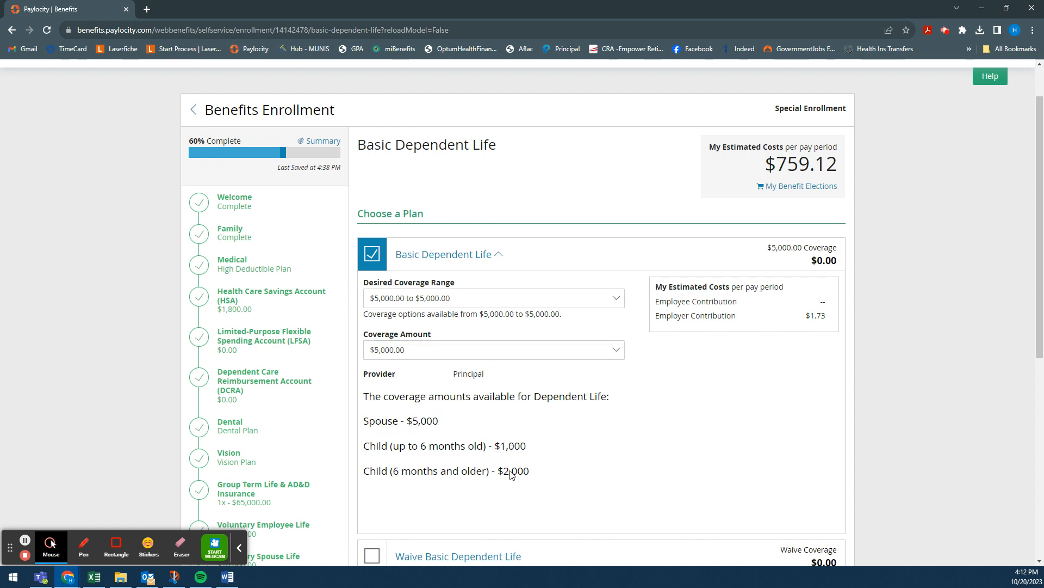
Examine the spouse and child coverage amounts and the employer contribution for Basic Dependent Life.
left_click(511, 449)
left_click(426, 429)
left_click(426, 414)
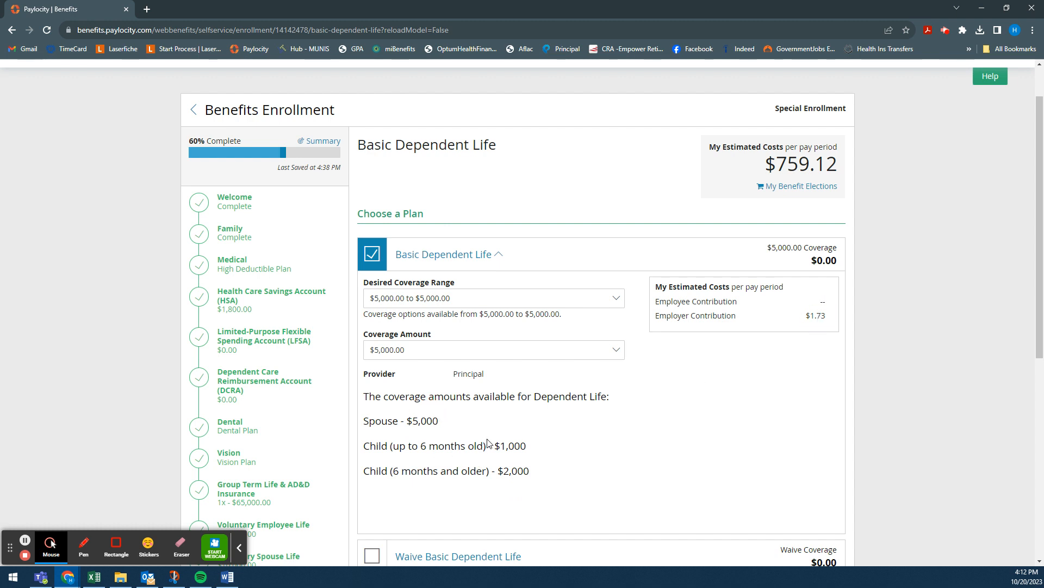
left_click(508, 462)
left_click(807, 315)
left_click(820, 326)
scroll(677, 404, "down", 2)
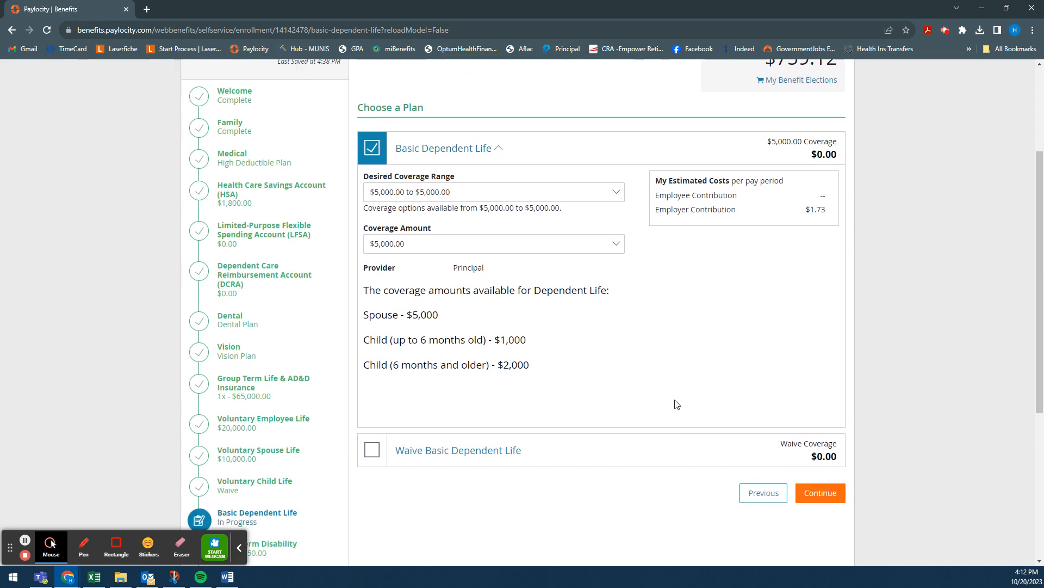
scroll(676, 403, "up", 1)
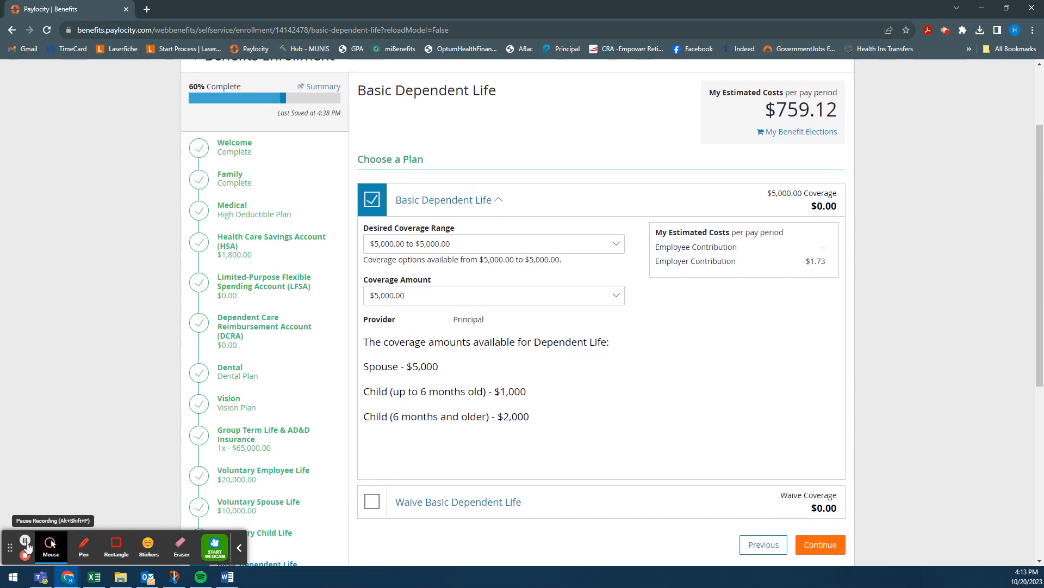
left_click(27, 546)
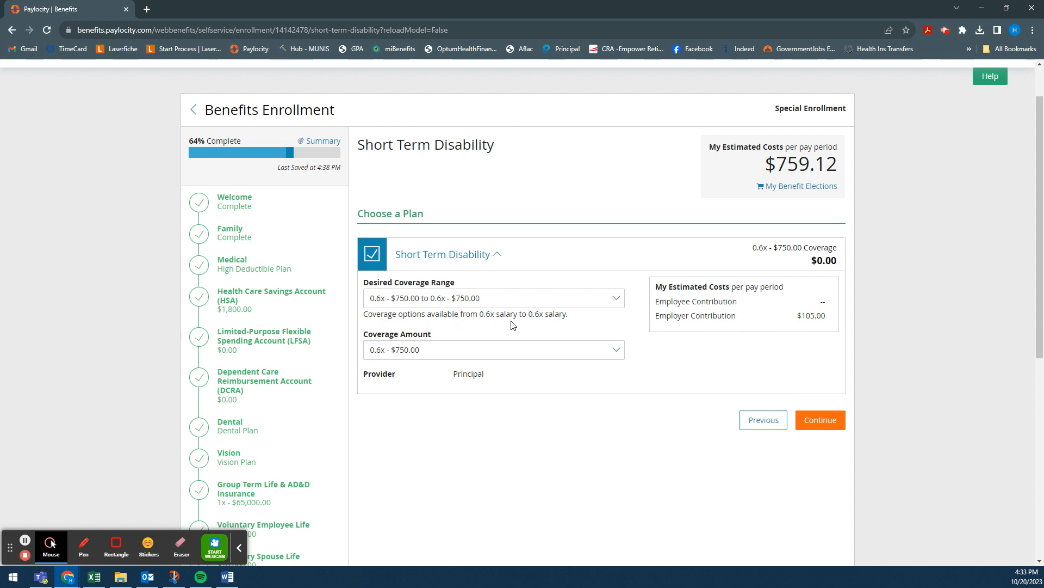
Check the Short Term Disability coverage range and amount options, keep the 0.6x - $750.00 coverage and proceed to Legal ID Theft.
left_click(601, 304)
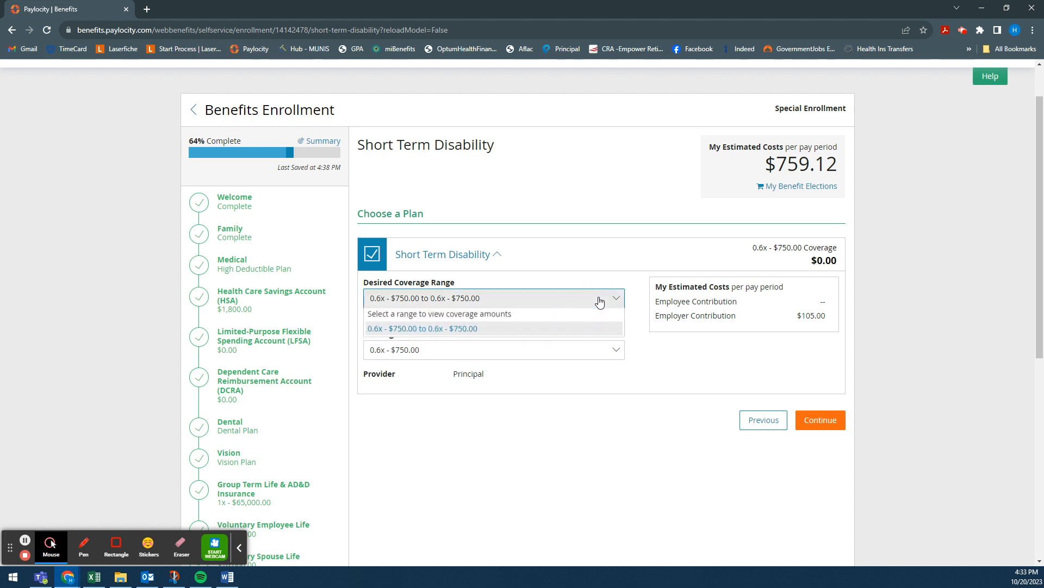
left_click(600, 304)
left_click(554, 353)
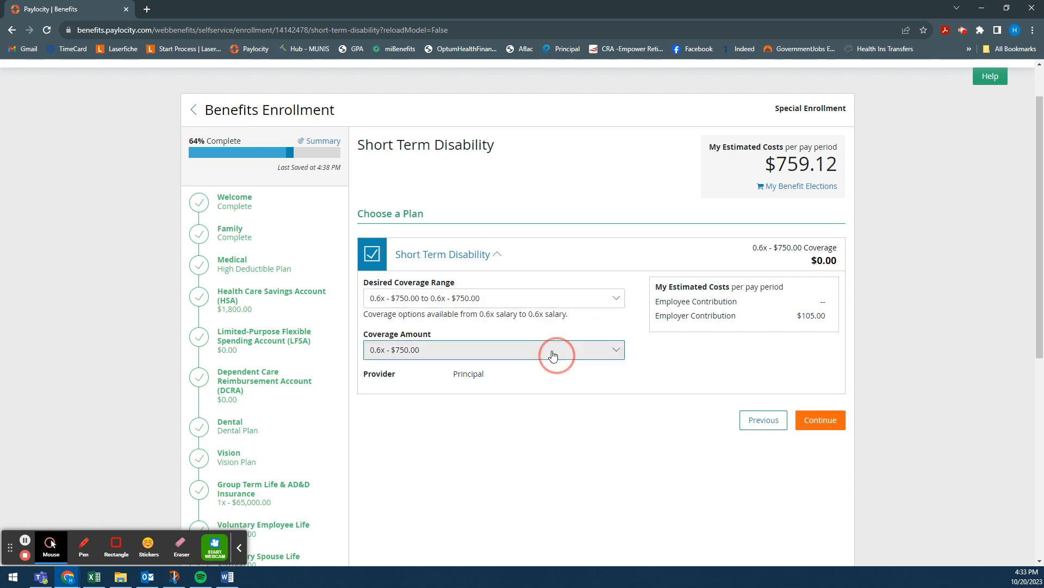
left_click(554, 355)
left_click(820, 420)
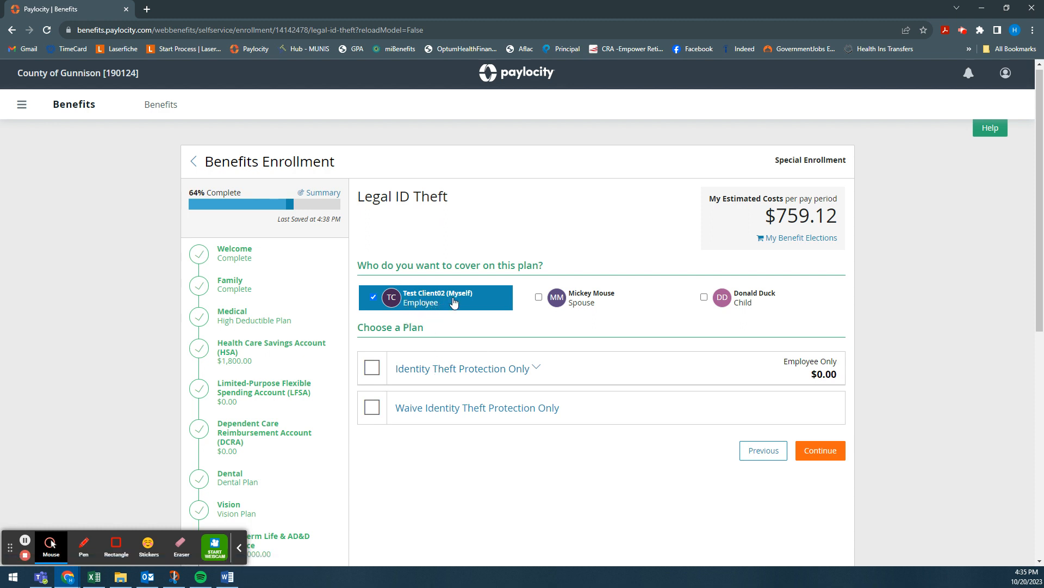
Include the spouse and child in the Legal ID Theft coverage, elect Identity Theft Protection Only and proceed to AFLAC.
left_click(565, 303)
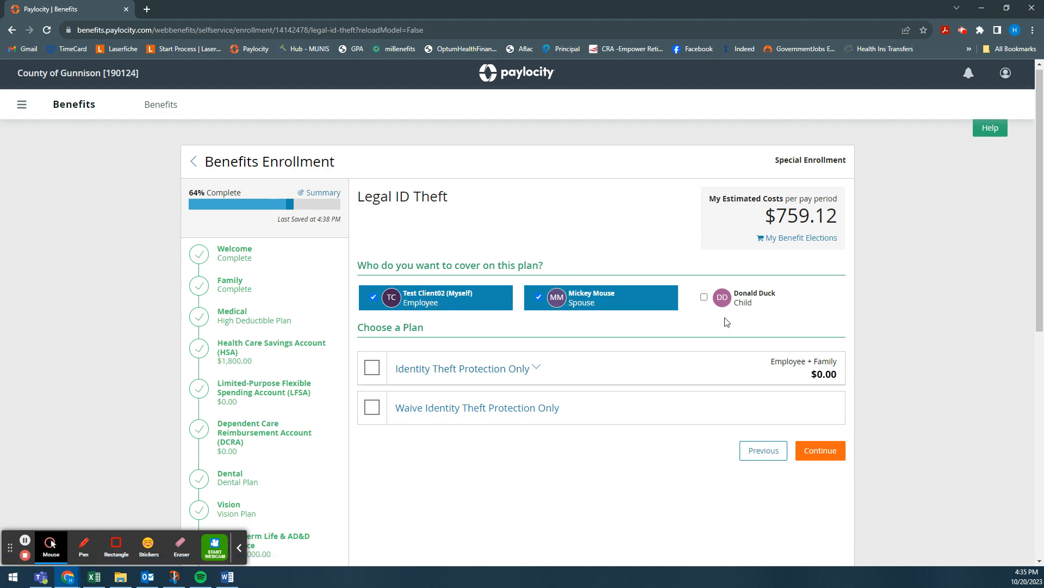
left_click(718, 296)
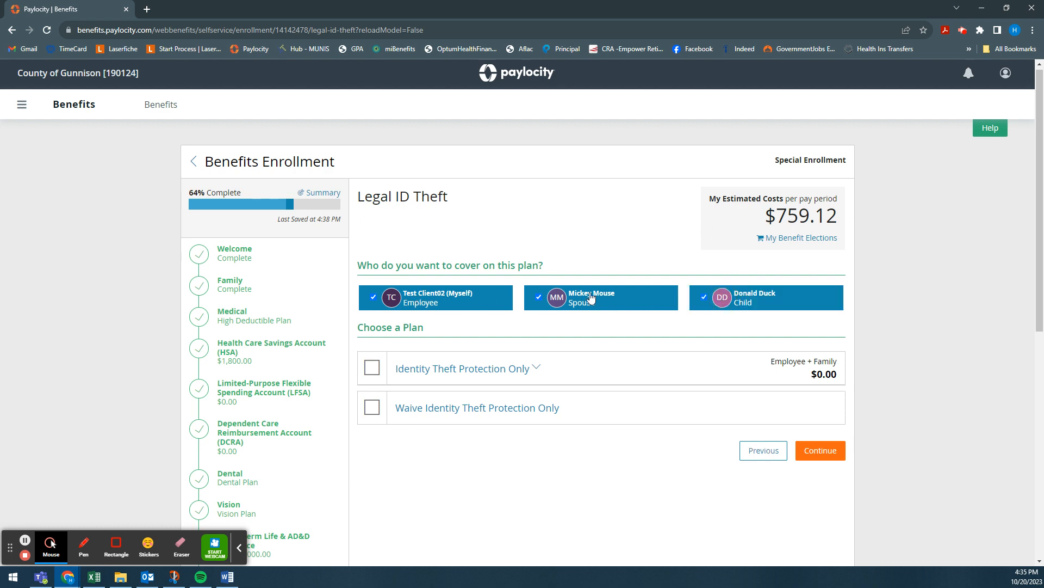
left_click(484, 377)
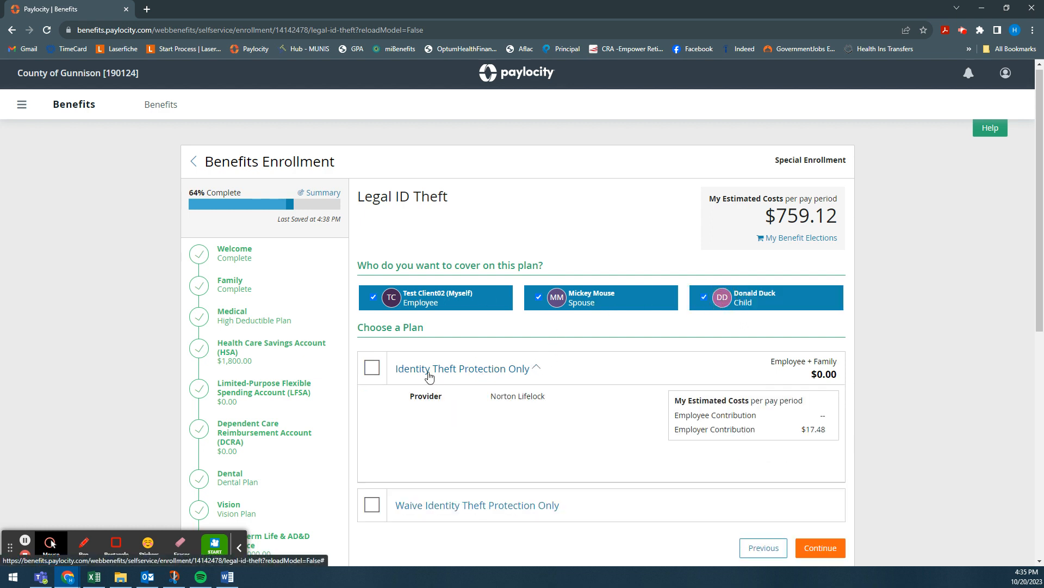
left_click(372, 368)
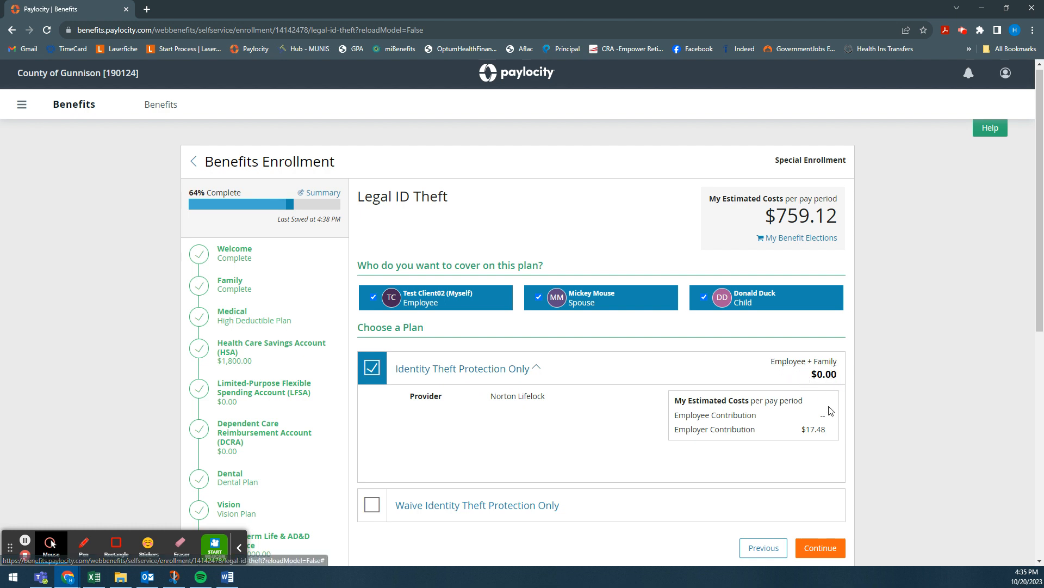
left_click(825, 375)
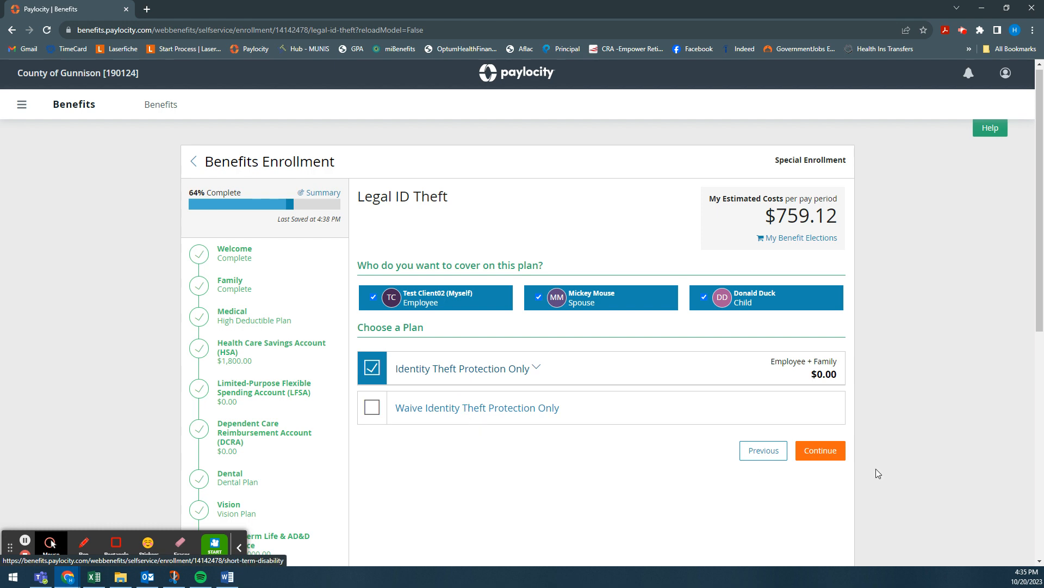
left_click(823, 451)
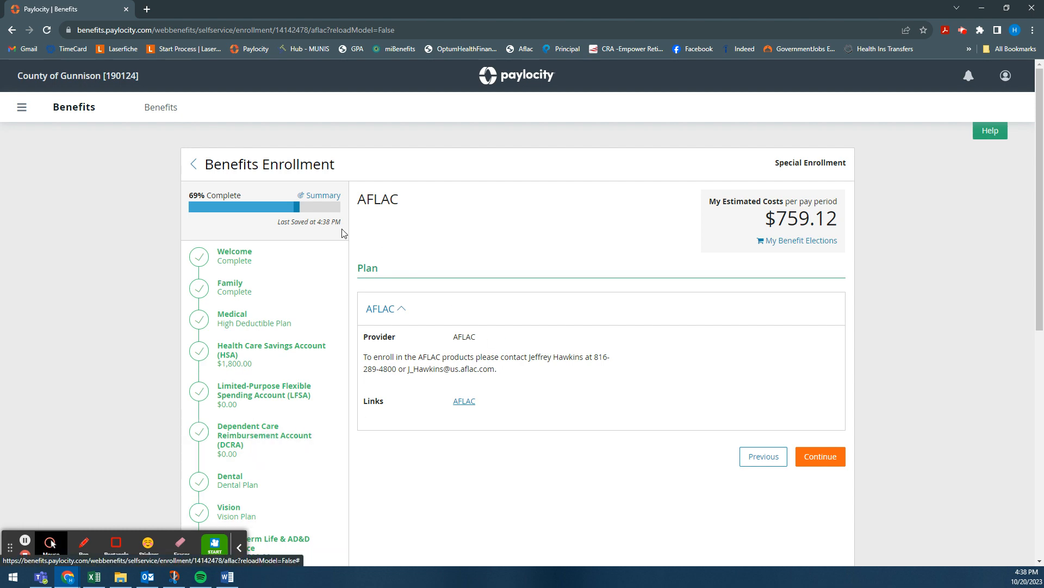
Review the remaining enrollment sections and the AFLAC enrollment information, and proceed to CRA – Retirement.
scroll(296, 373, "down", 8)
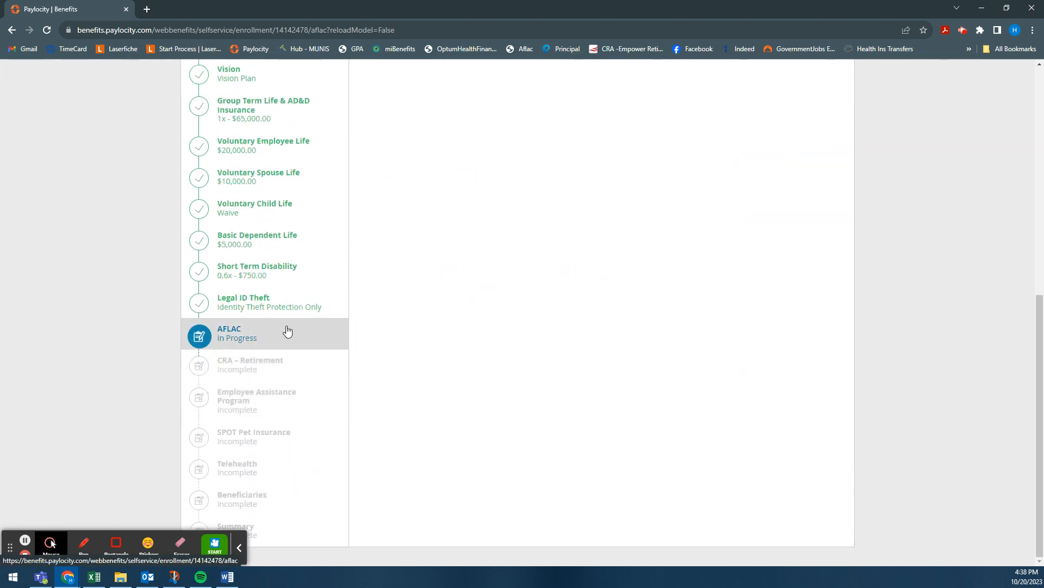
scroll(578, 373, "up", 2)
scroll(577, 372, "up", 5)
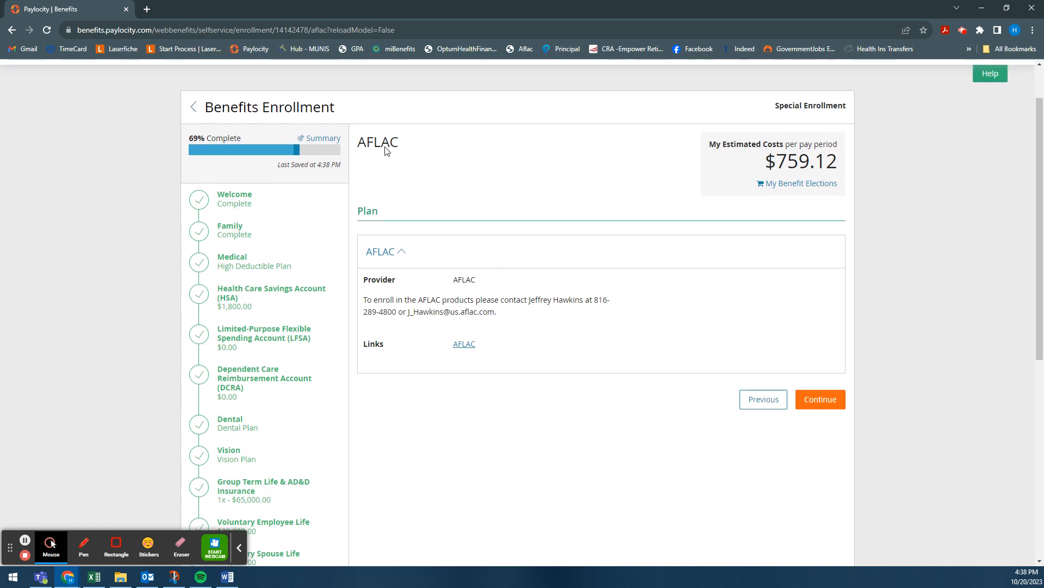
left_click(374, 303)
left_click(827, 405)
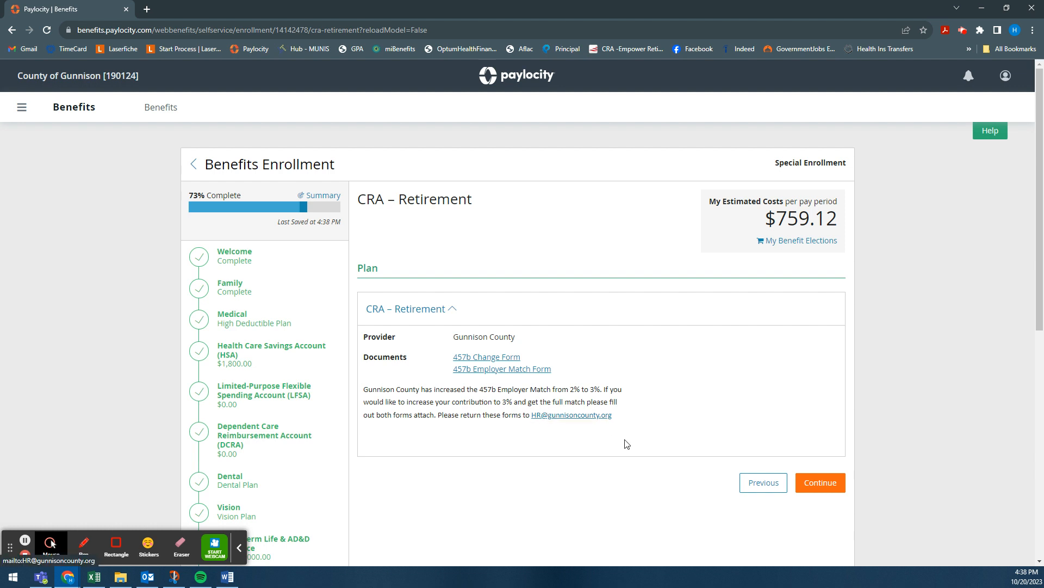
Proceed through the CRA – Retirement, Employee Assistance Program, SPOT Pet Insurance and Telehealth informational plans to Beneficiaries.
left_click(819, 483)
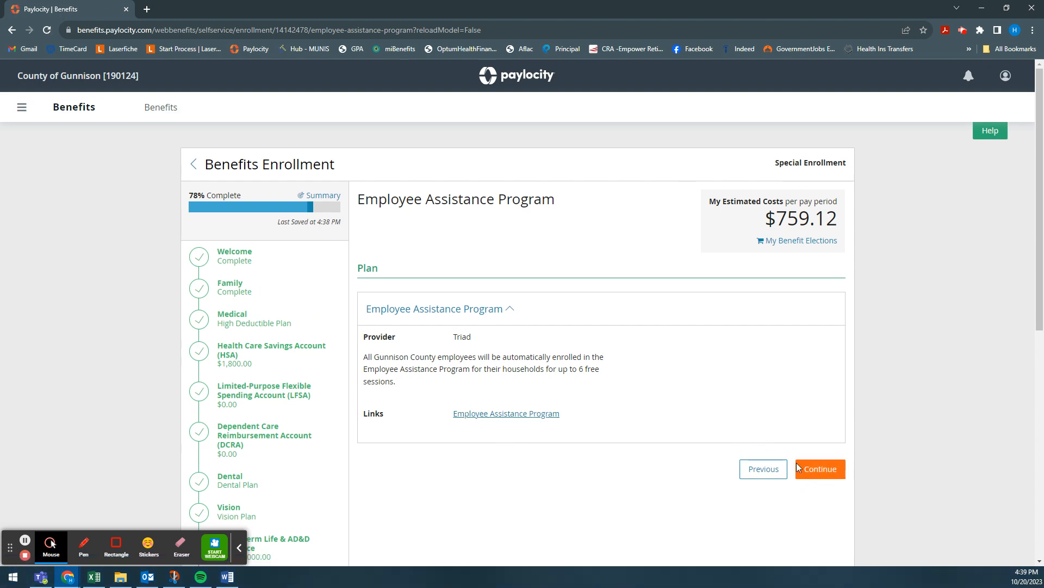
left_click(821, 473)
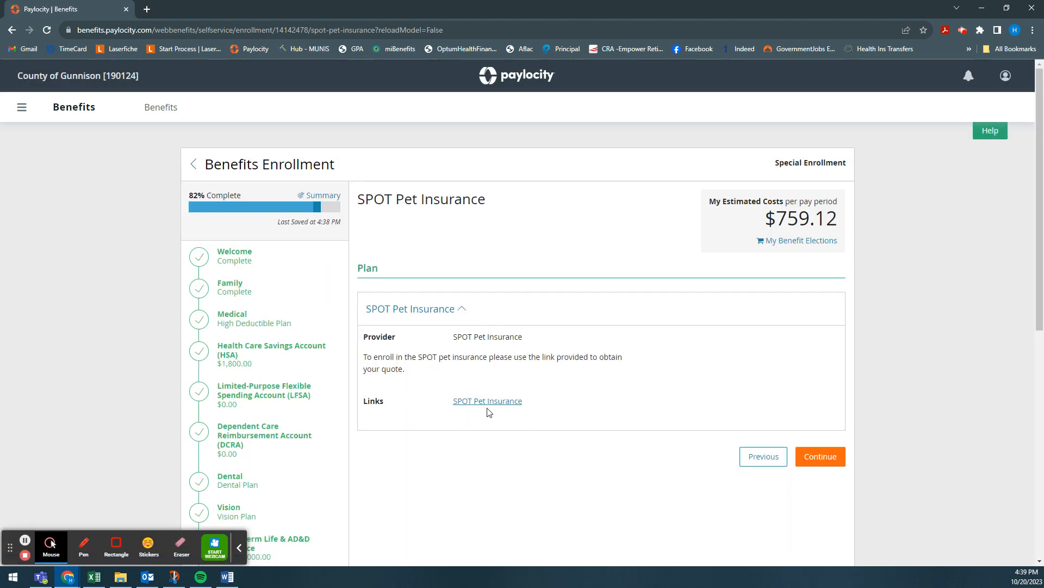
left_click(812, 460)
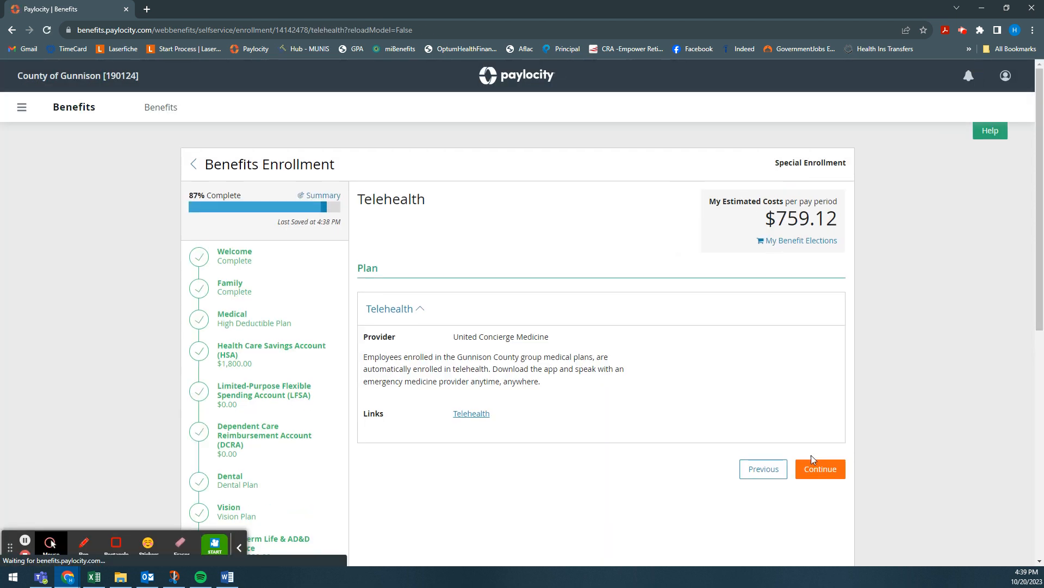
scroll(636, 430, "down", 1)
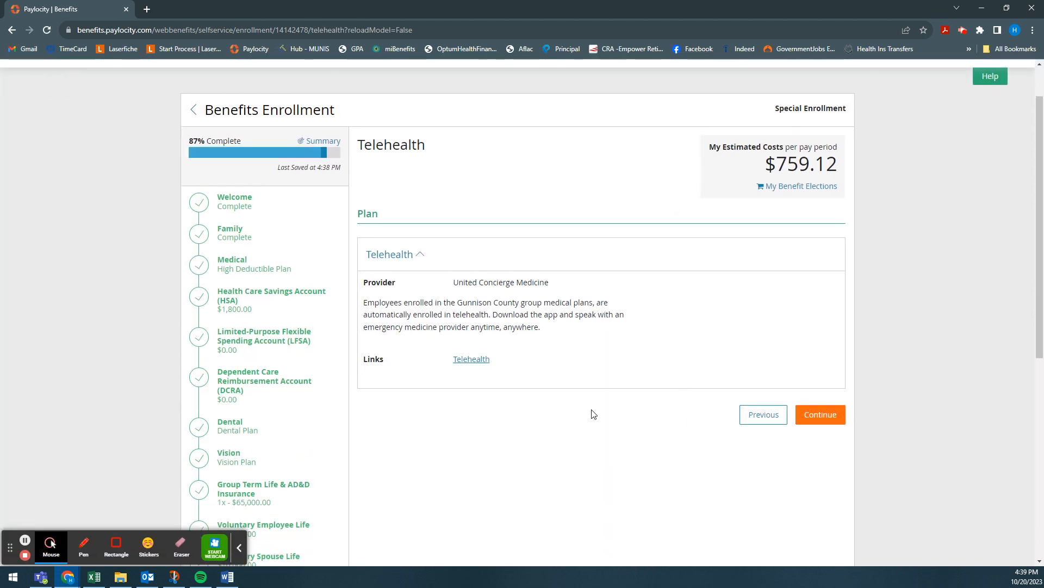
left_click(807, 417)
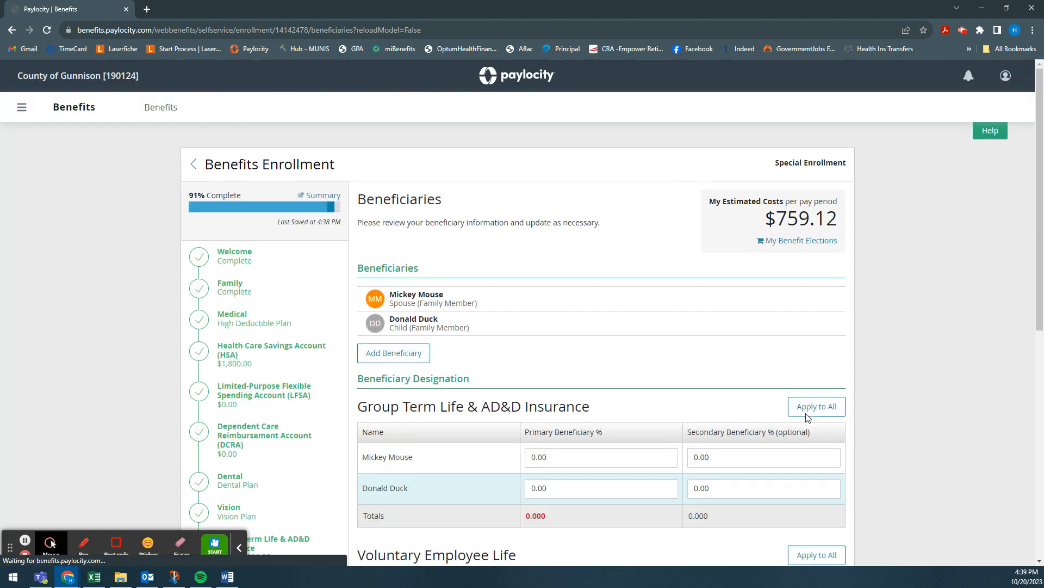
Designate the spouse and child as primary beneficiaries of Group Term Life & AD&D Insurance at 50% each.
scroll(526, 324, "down", 8)
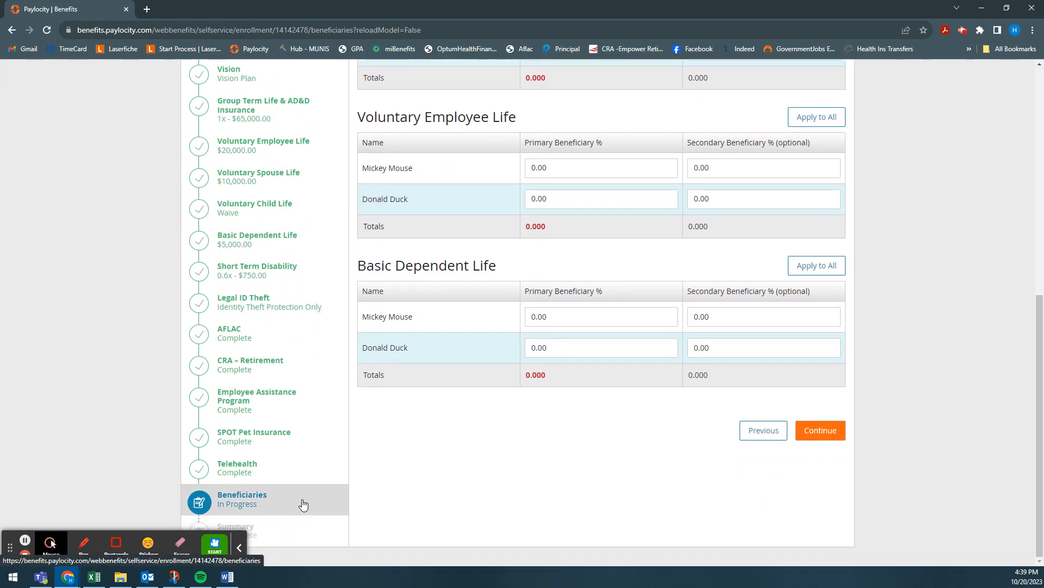
scroll(528, 438, "up", 5)
scroll(531, 434, "up", 2)
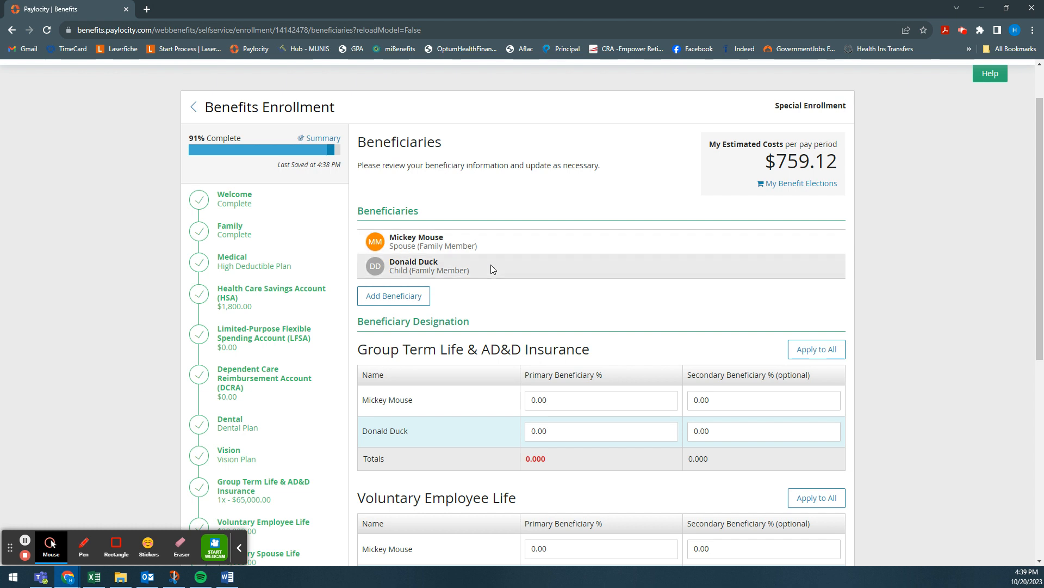
left_click(566, 398)
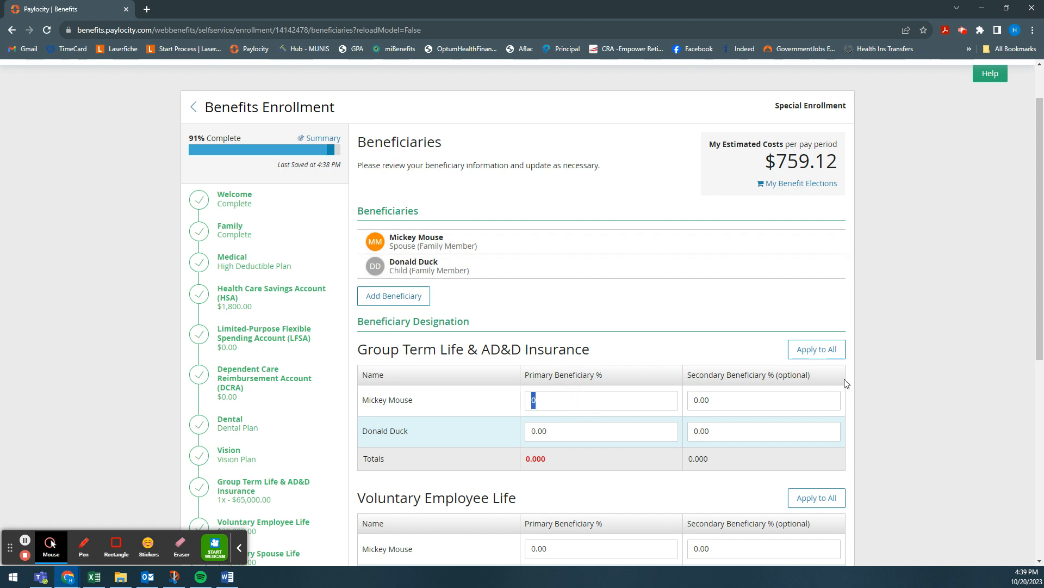
left_click(598, 403)
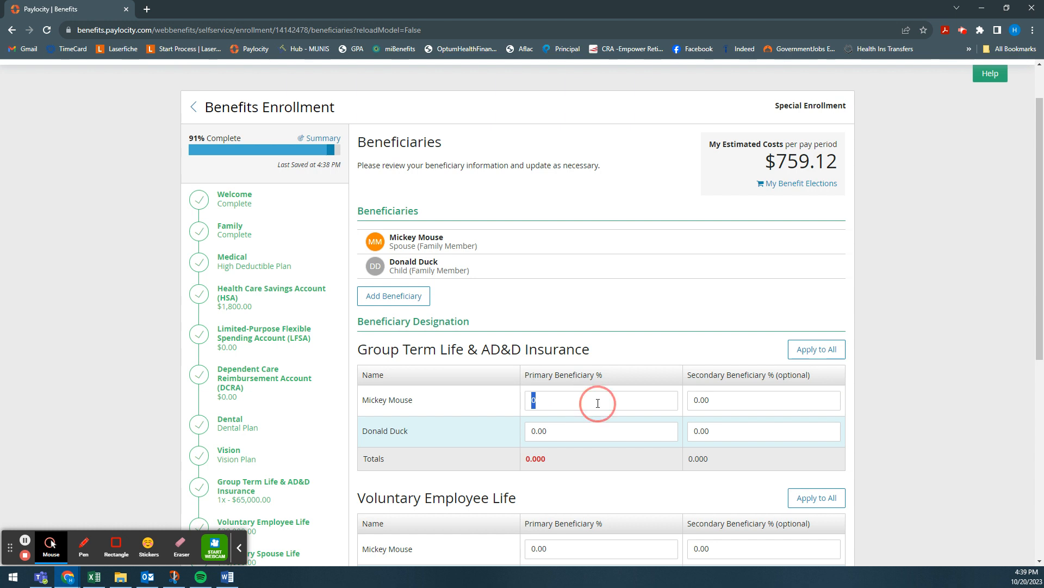
left_click(730, 388)
left_click(730, 398)
left_click(623, 401)
left_click(547, 429)
type("50")
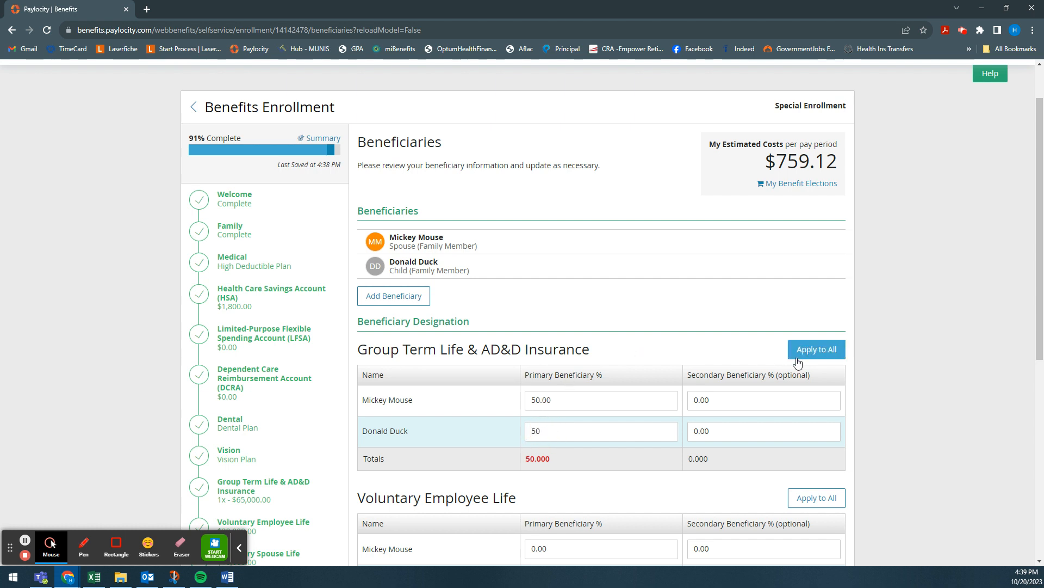
Apply the Group Term Life & AD&D beneficiary split to all the life plans and proceed to the Enrollment Summary.
left_click(820, 359)
scroll(805, 354, "down", 4)
scroll(784, 351, "down", 3)
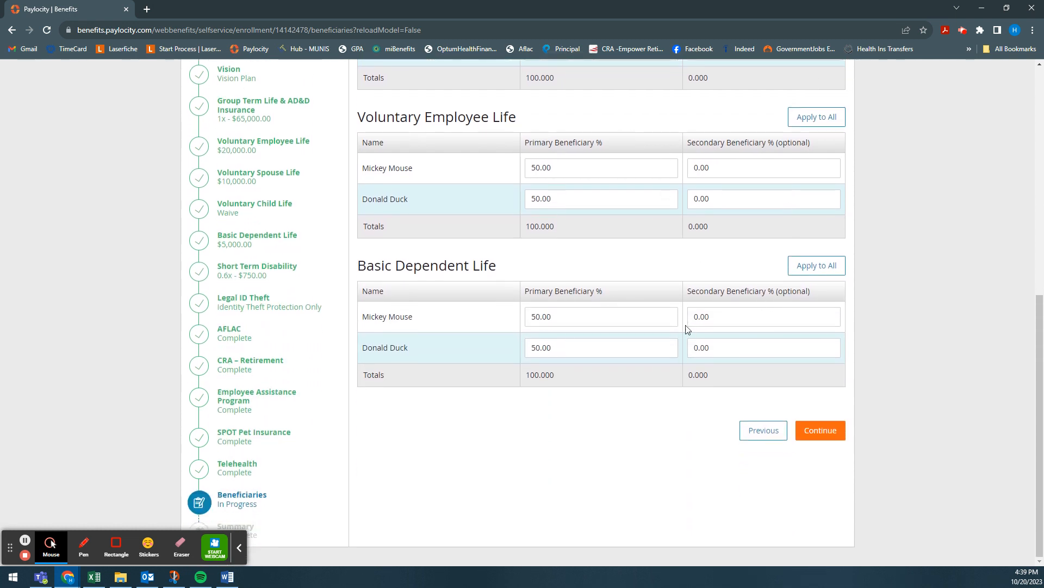
left_click(808, 431)
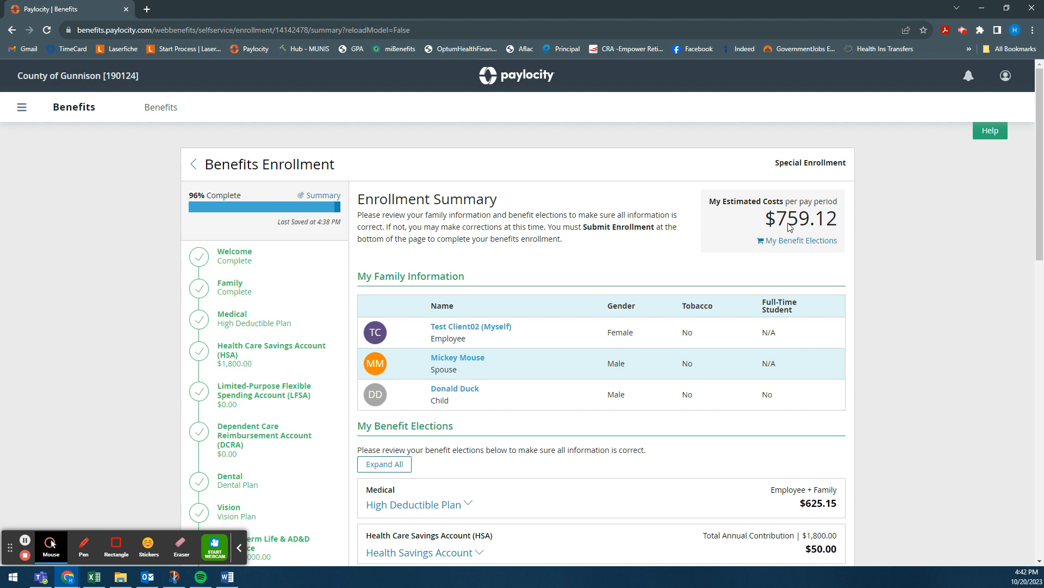
Check the estimated cost per pay period and the High Deductible Plan's contributions, covered family members and coverage dates.
left_click(739, 210)
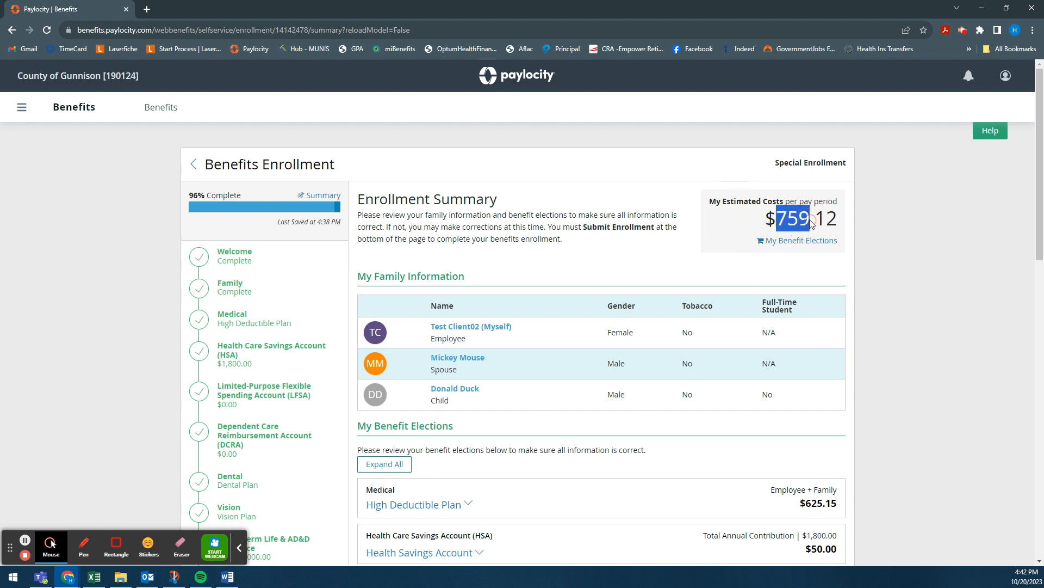
left_click(791, 221)
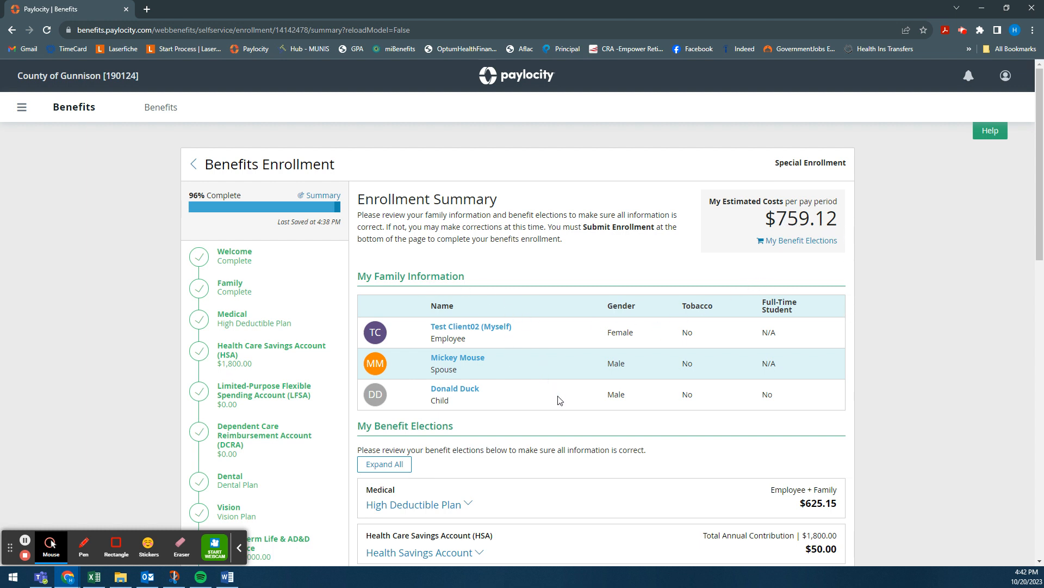
scroll(437, 348, "down", 4)
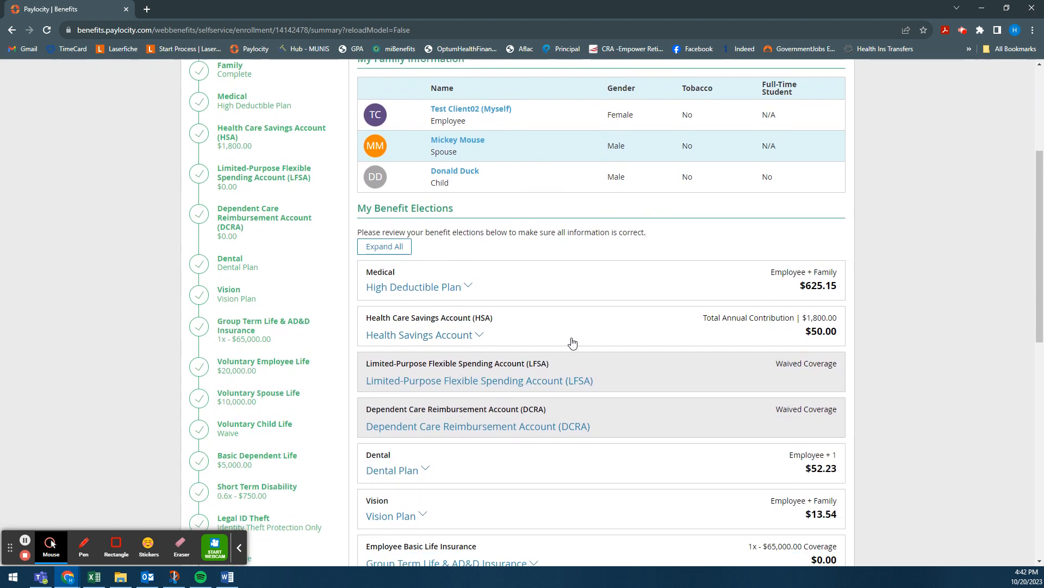
left_click(420, 284)
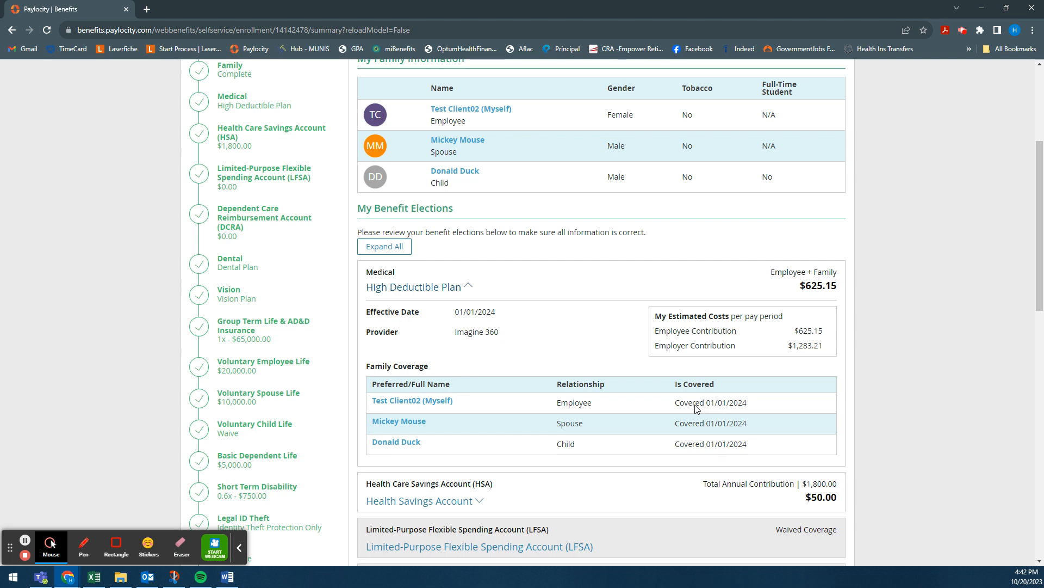
left_click(718, 404)
left_click(754, 407)
left_click(812, 329)
left_click(408, 287)
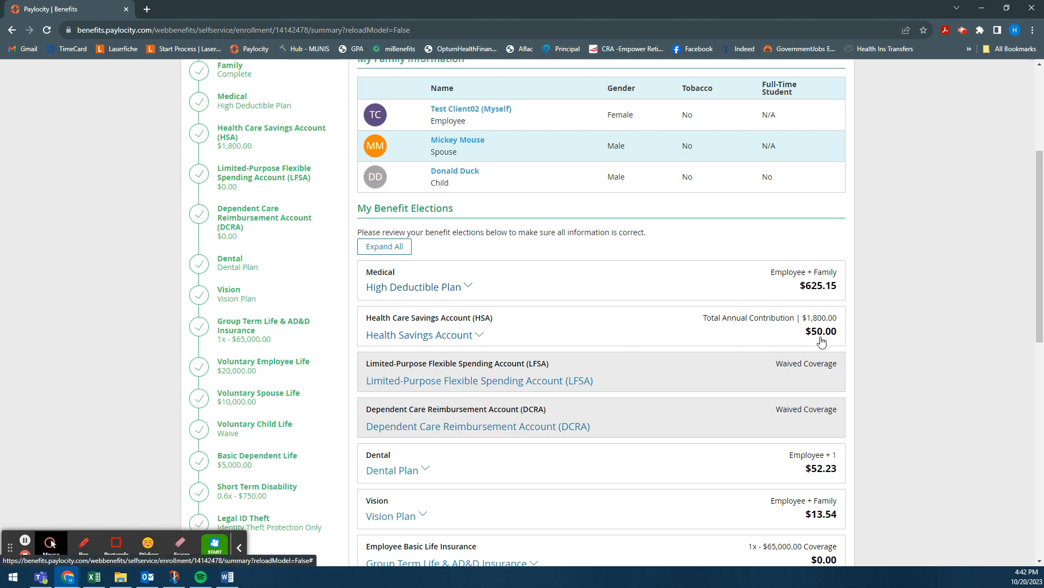
Review all benefit elections and informational plans in the Enrollment Summary and submit the enrollment.
scroll(821, 342, "up", 4)
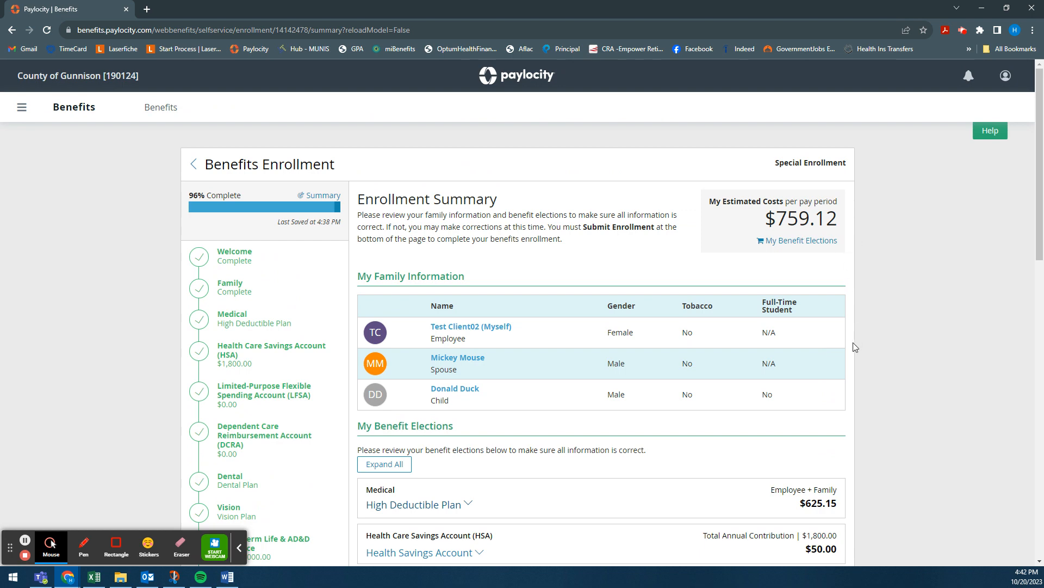
scroll(864, 394, "down", 8)
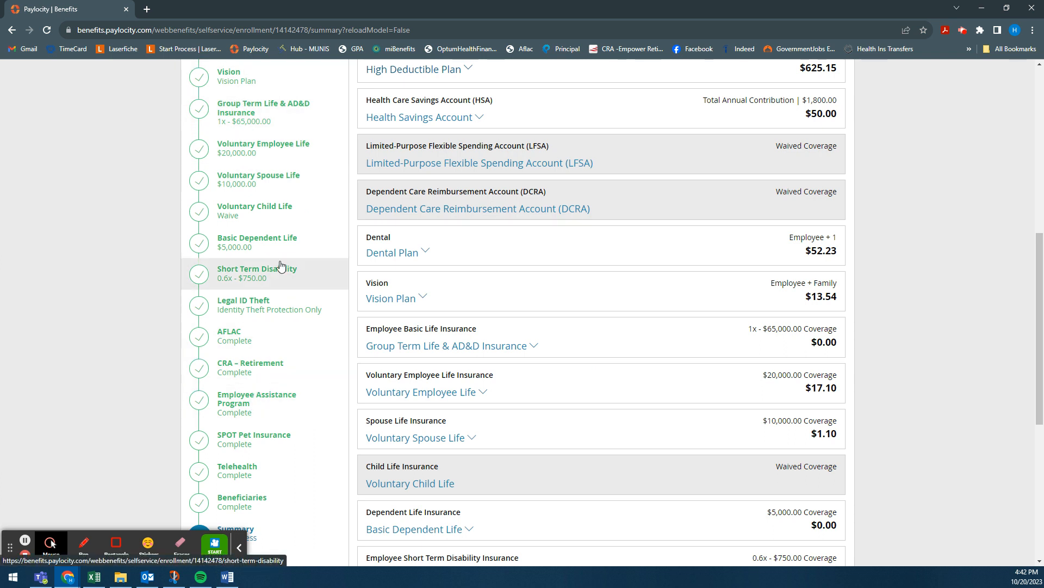
scroll(267, 268, "up", 3)
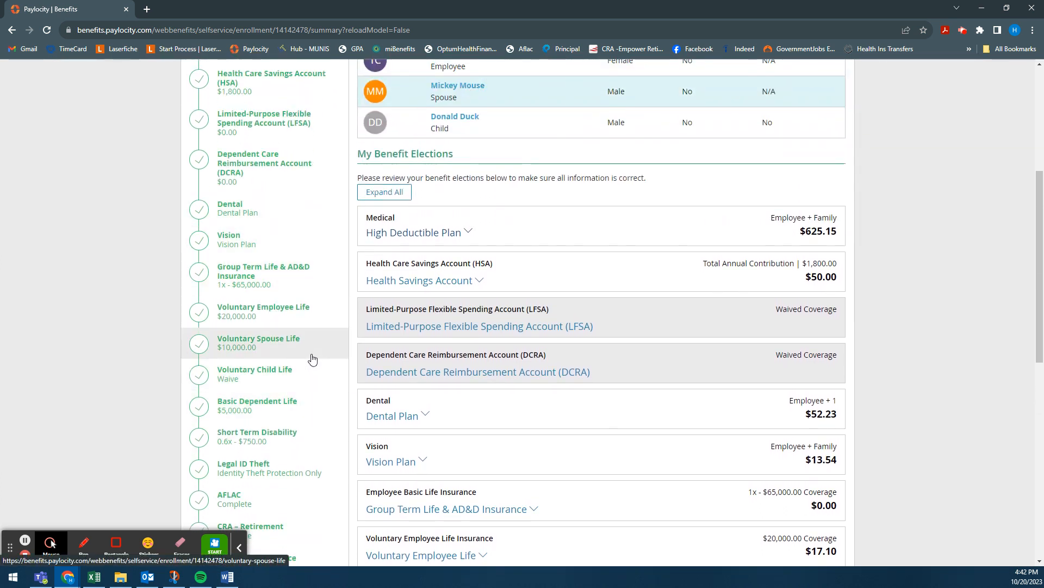
scroll(634, 412, "down", 2)
scroll(634, 412, "down", 4)
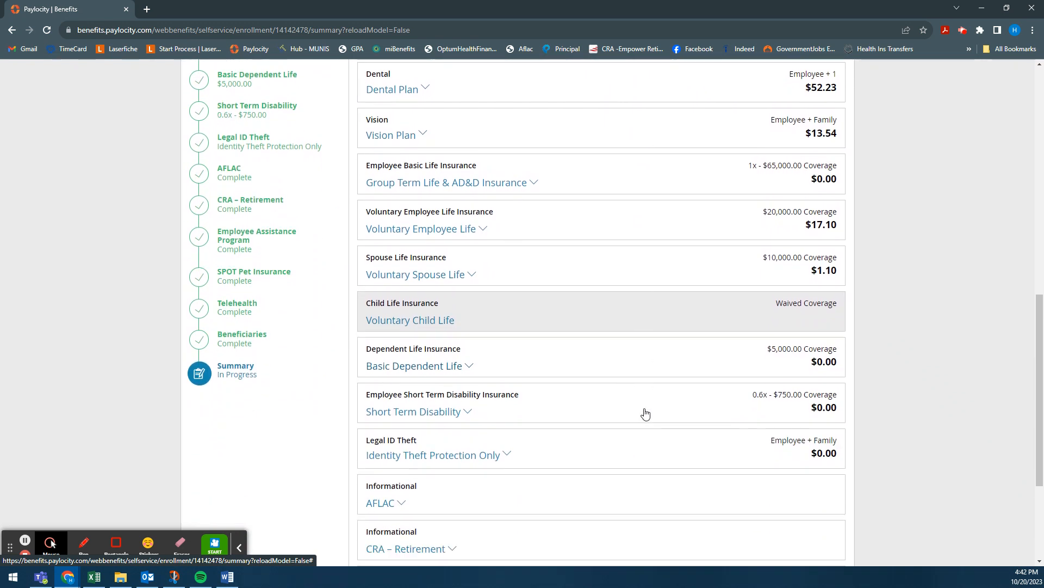
scroll(558, 339, "down", 4)
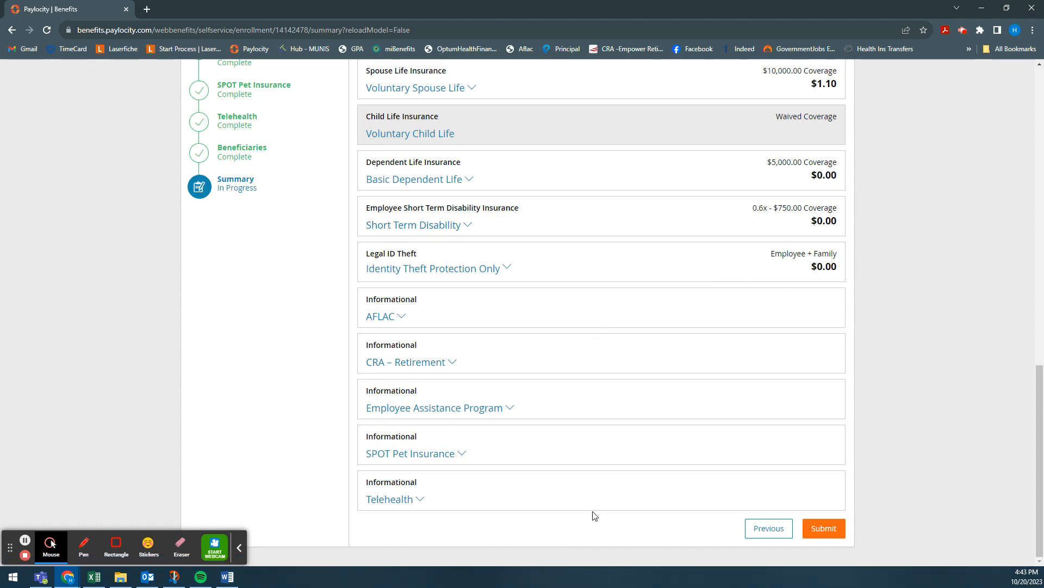
scroll(594, 516, "up", 6)
scroll(595, 515, "up", 8)
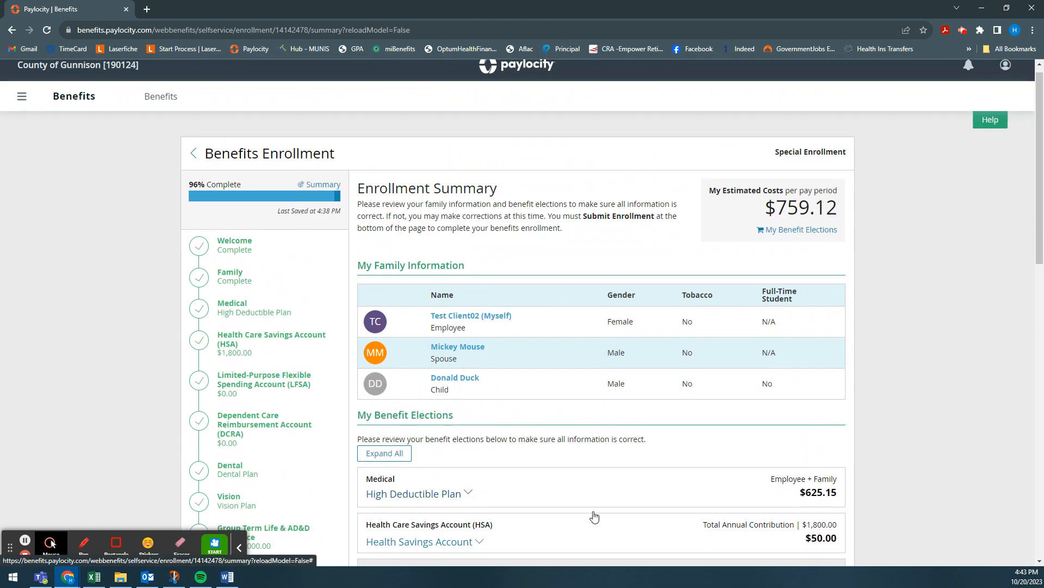
scroll(593, 516, "down", 6)
scroll(593, 515, "down", 9)
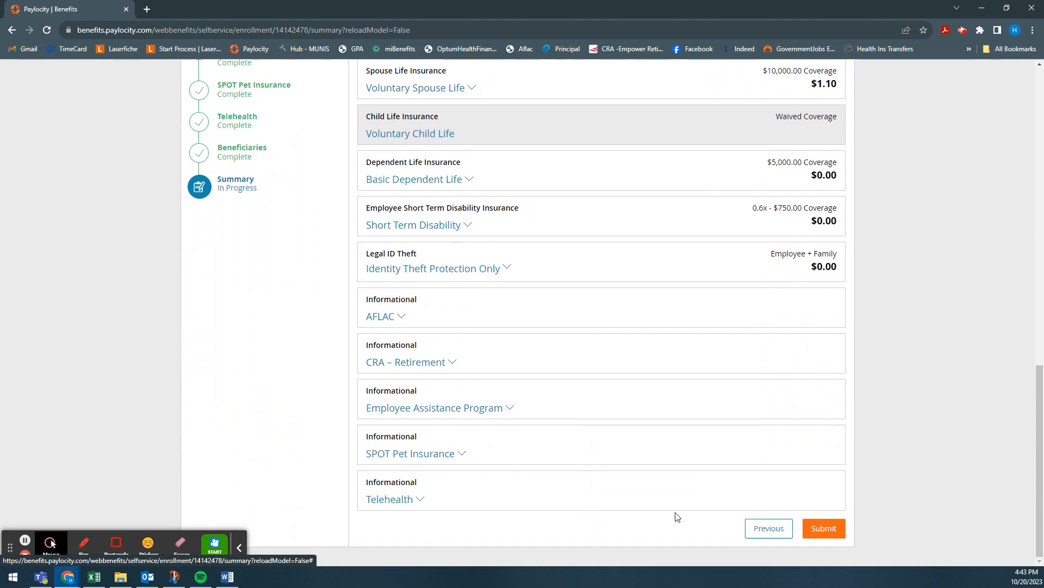
left_click(827, 532)
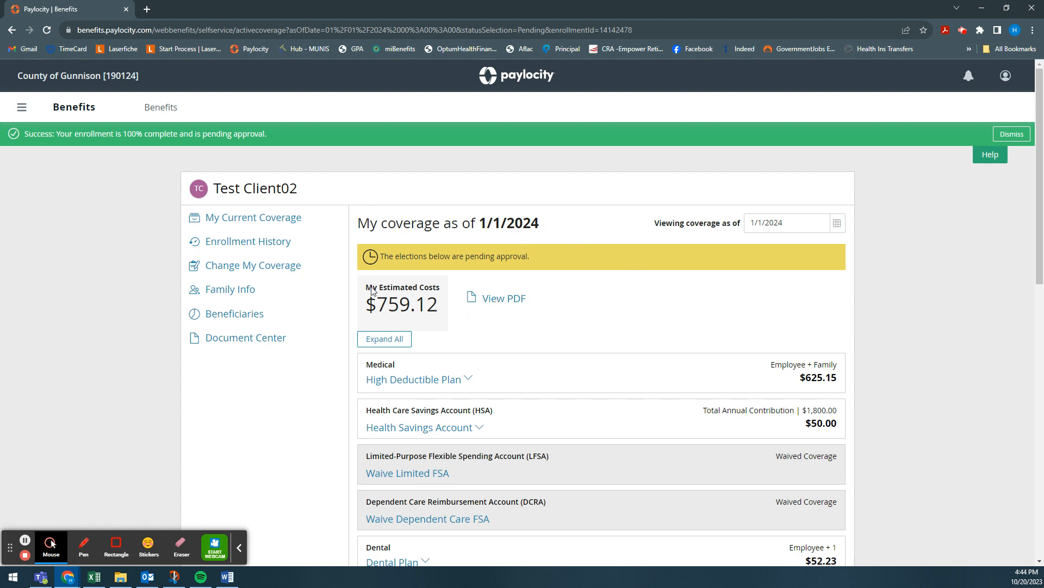
Review the estimated costs and the list of submitted elections on the coverage page.
left_click_drag(372, 287, 414, 290)
left_click(415, 291)
scroll(488, 388, "down", 10)
scroll(488, 388, "up", 6)
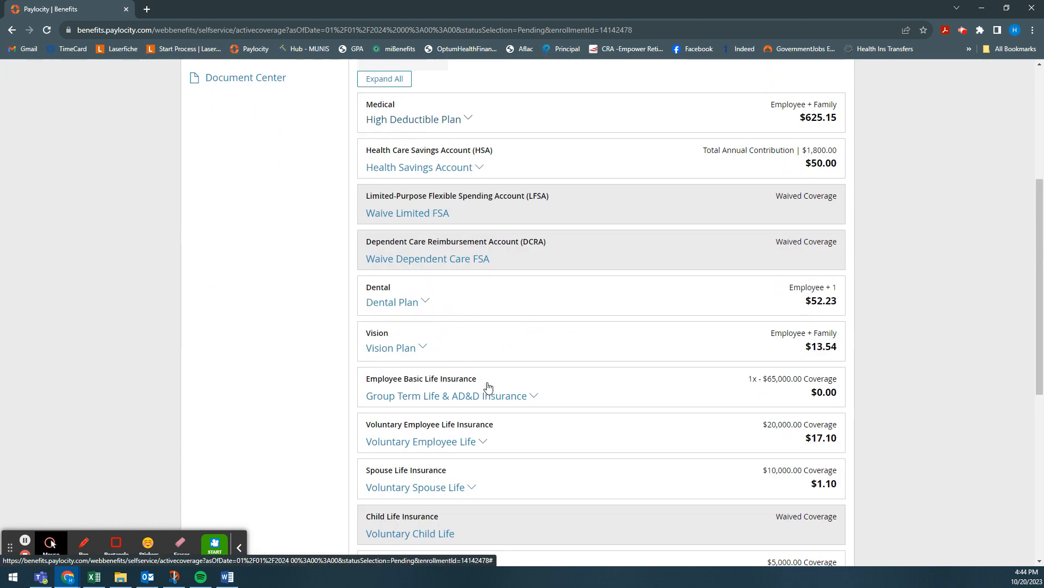
scroll(488, 387, "up", 5)
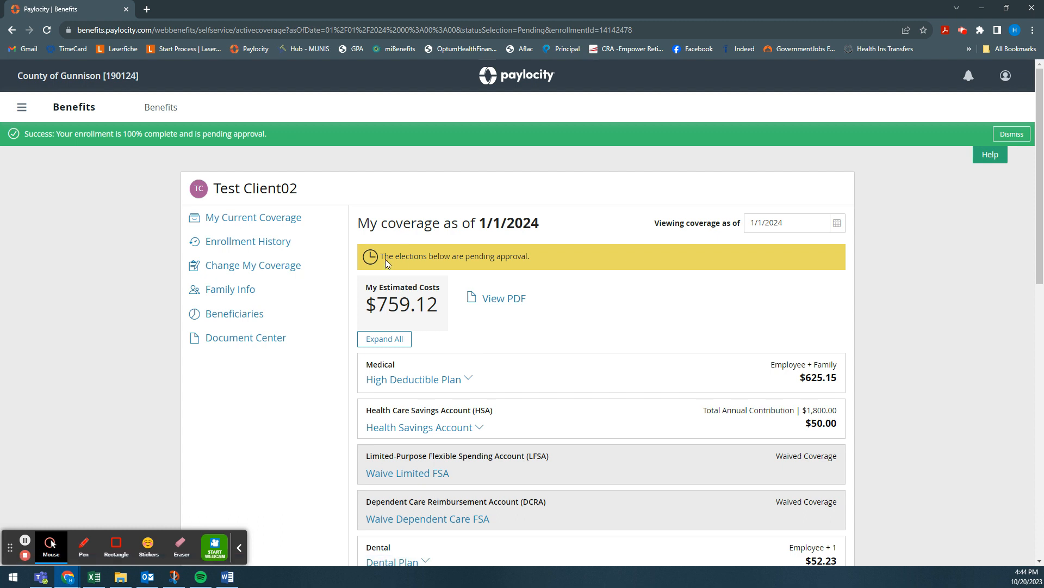